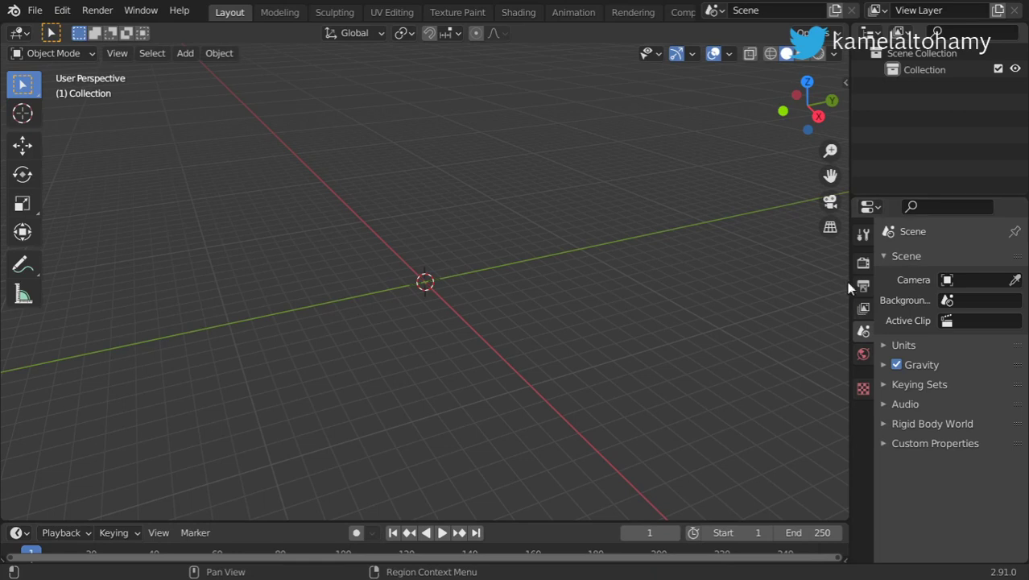
Step: Widen the Properties editor and bring up its Render Properties, showing Eevee as engine
left_click_drag(849, 277, 757, 274)
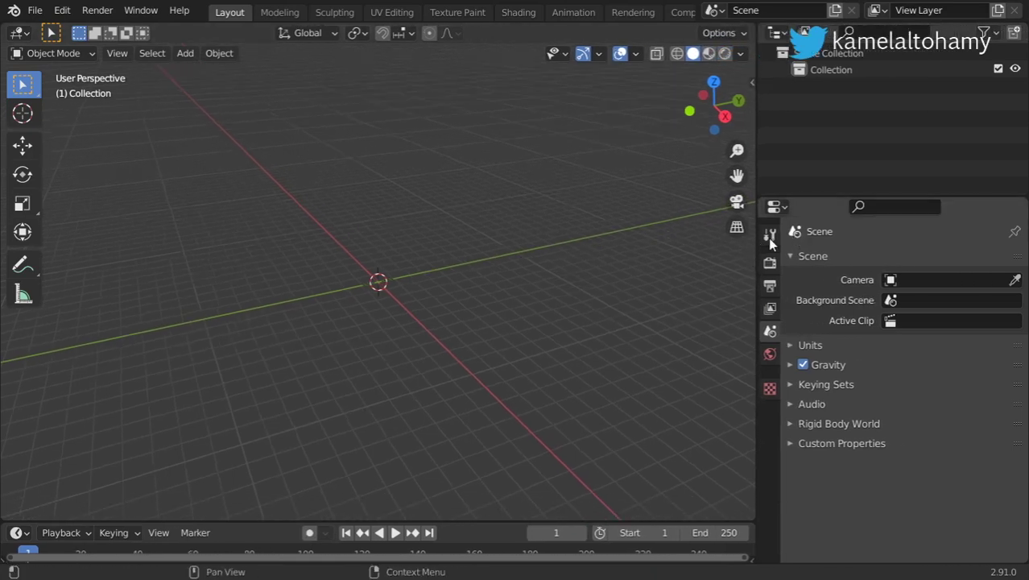
left_click(770, 235)
left_click(769, 264)
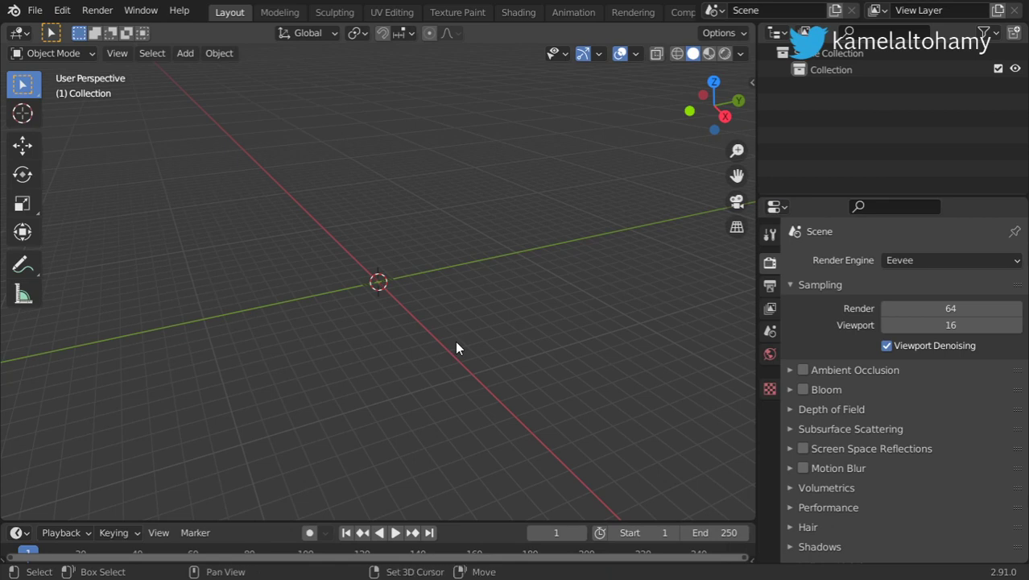
Step: Add a plane at the origin and scale it up by 10
key("shift+a")
mouse_move(411, 246)
left_click(512, 252)
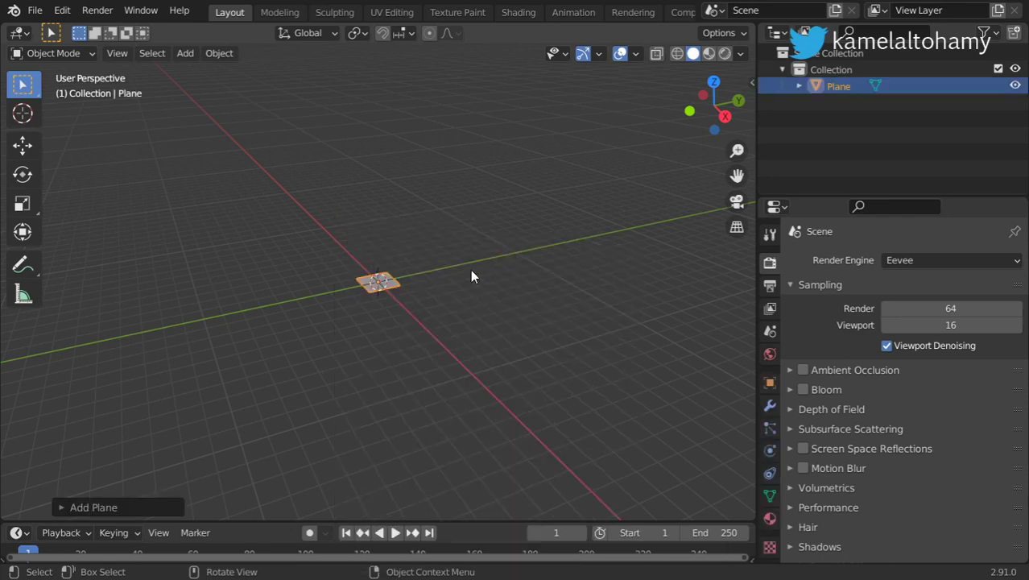
type("s10")
key("Return")
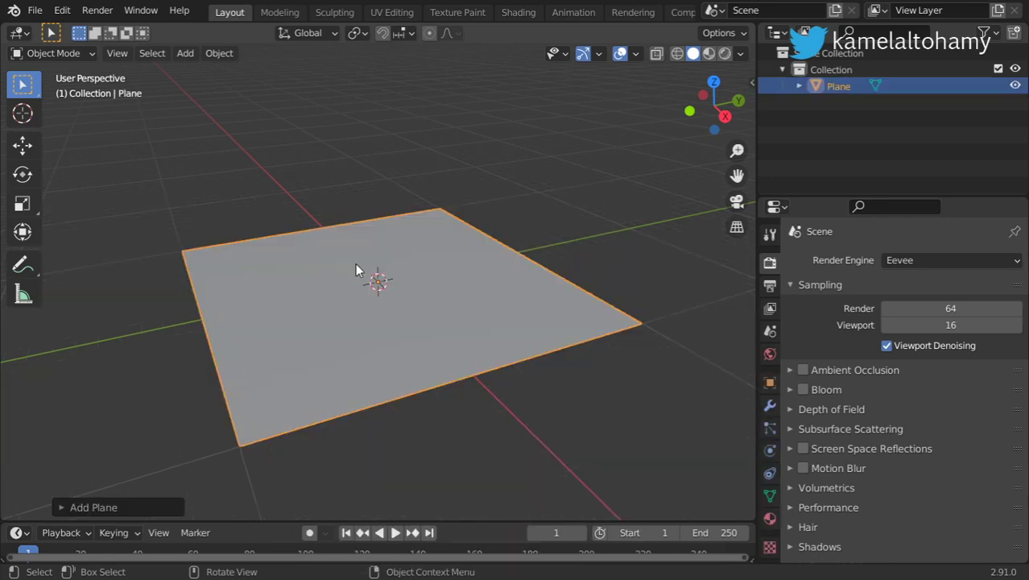
Step: Add a UV sphere, scale it to 0.2 and raise it along Z onto the plane
key("shift+a")
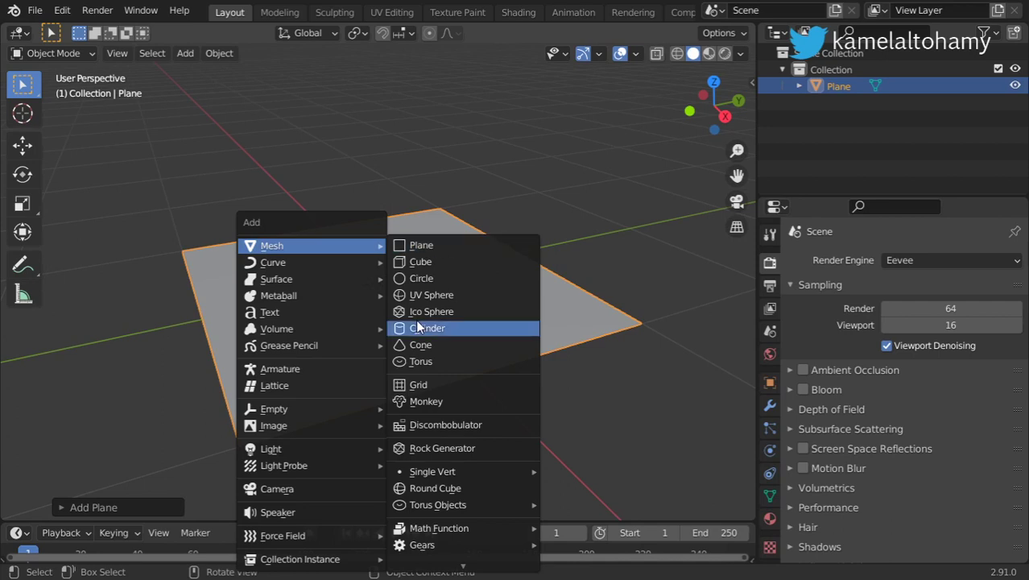
left_click(429, 295)
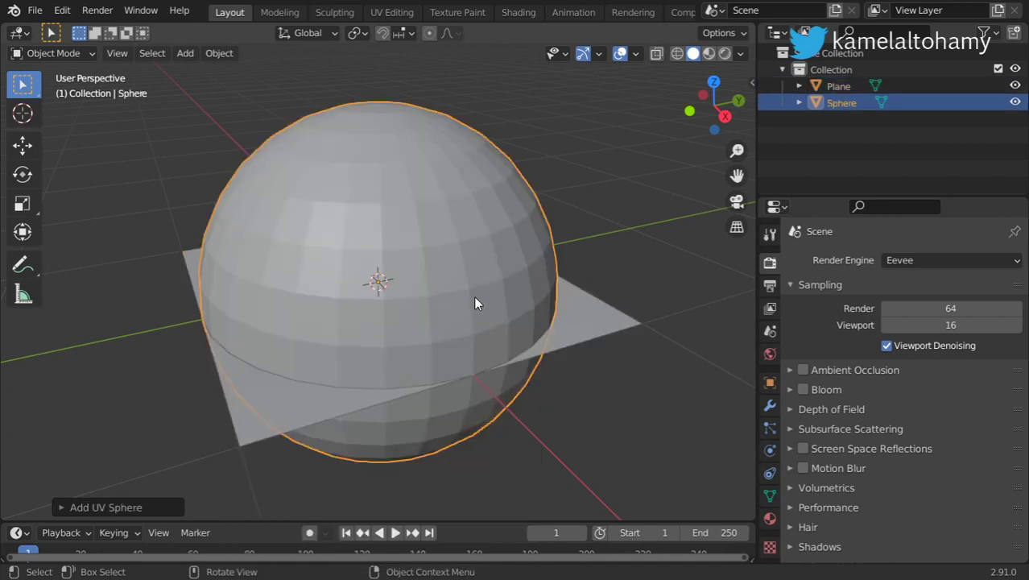
type("s.2")
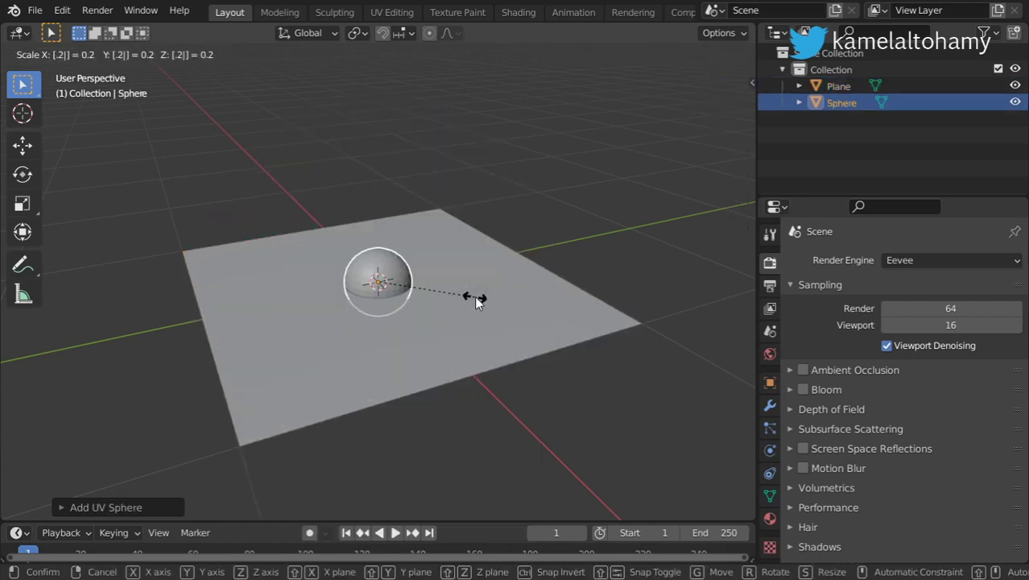
key("Return")
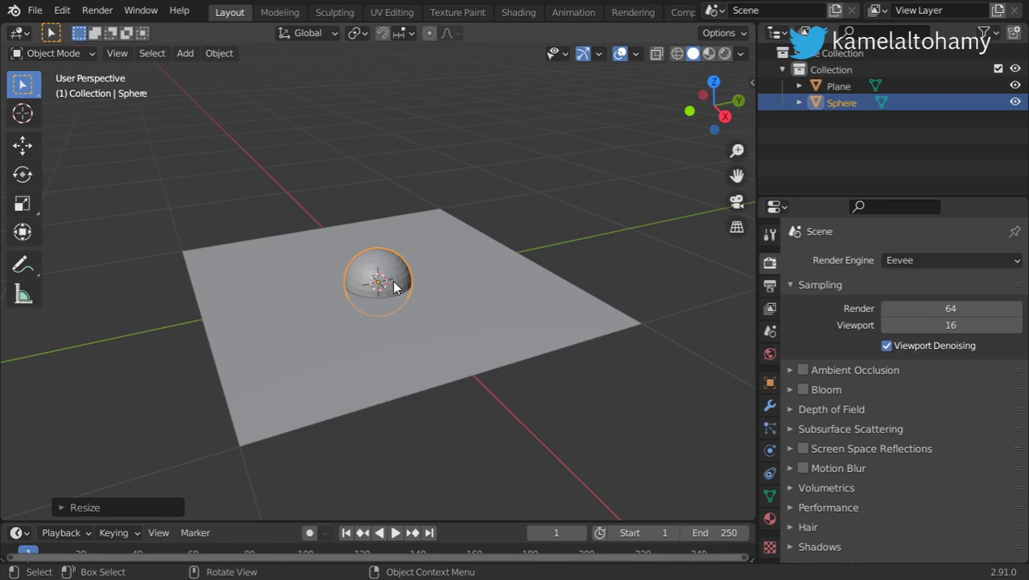
key("g")
key("z")
left_click(401, 266)
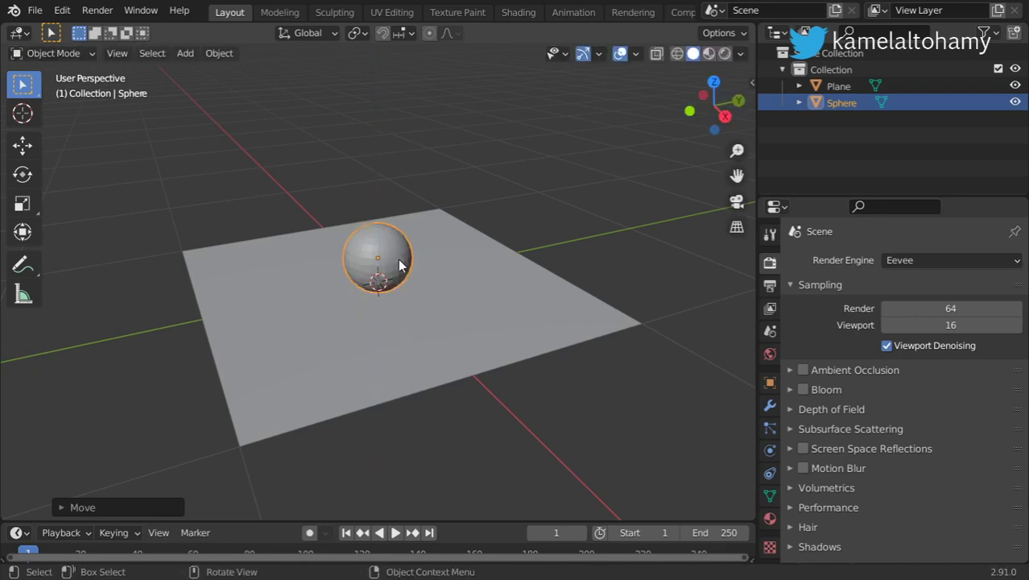
Step: Shade the UV sphere smooth
scroll(384, 254, "up", 2)
right_click(384, 254)
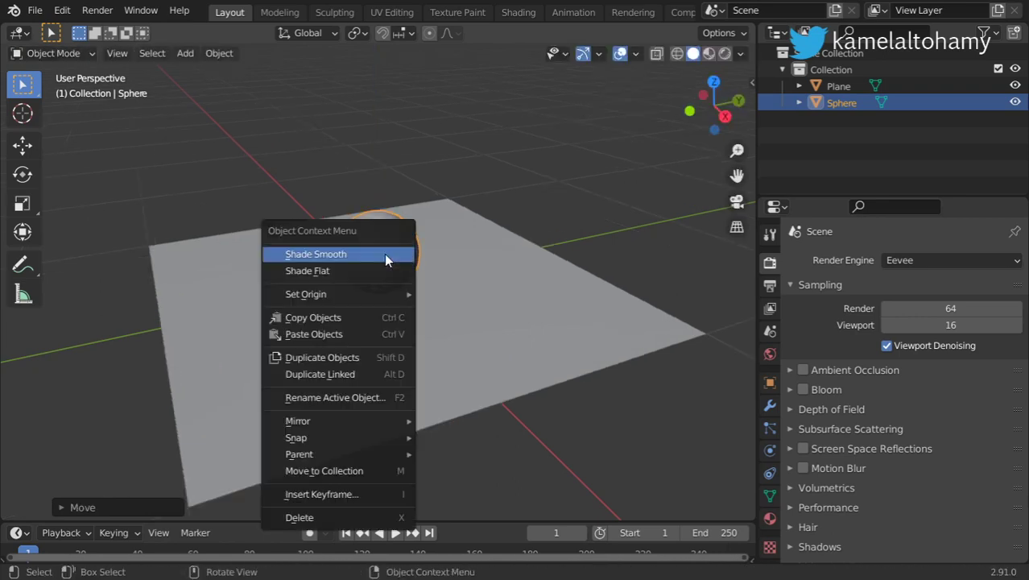
left_click(384, 254)
Step: Add a point light and place it high above the sphere from the front view
key("shift+a")
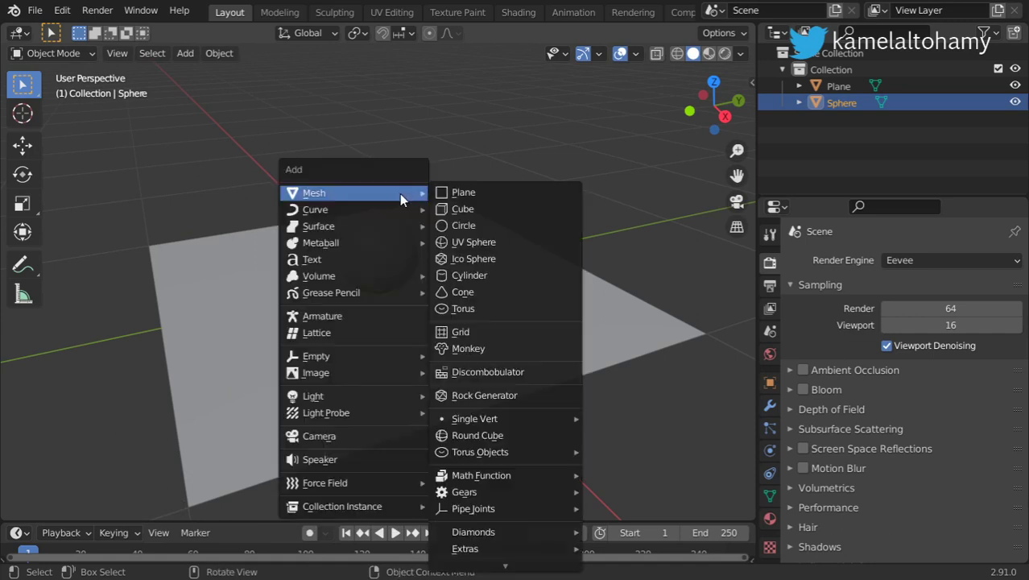
mouse_move(314, 395)
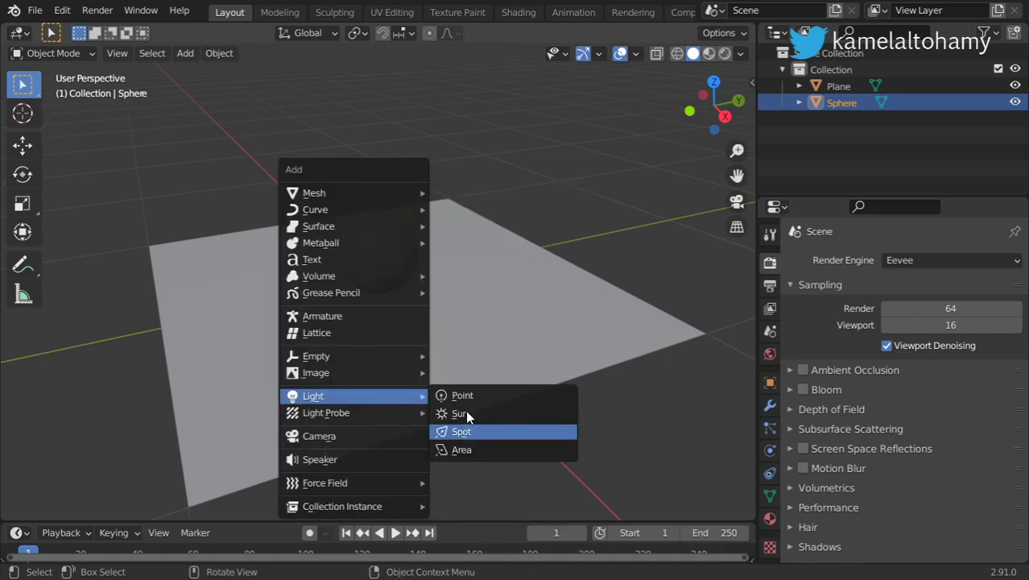
left_click(468, 399)
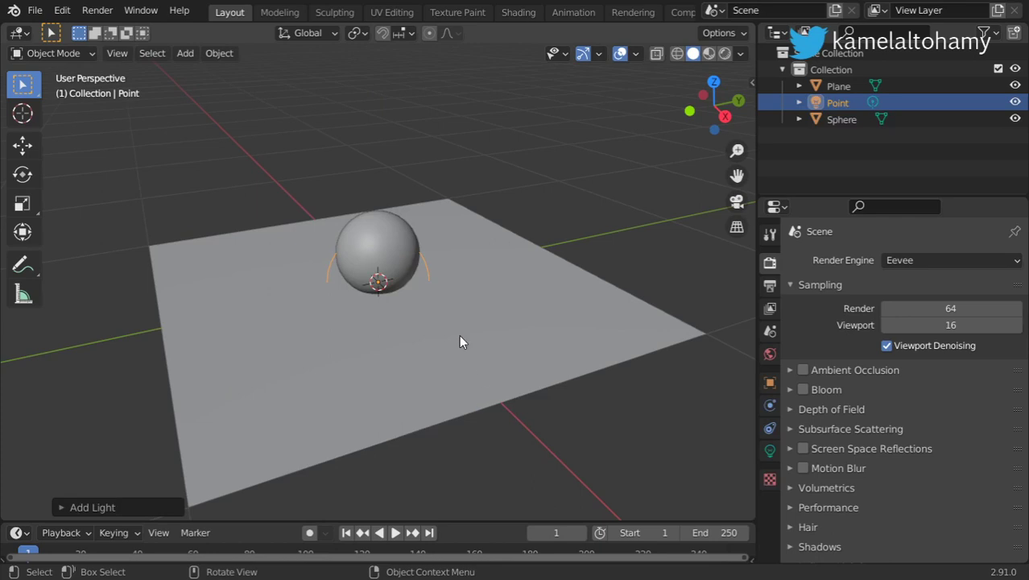
key("KP_1")
key("g")
left_click(575, 85)
scroll(516, 193, "down", 3)
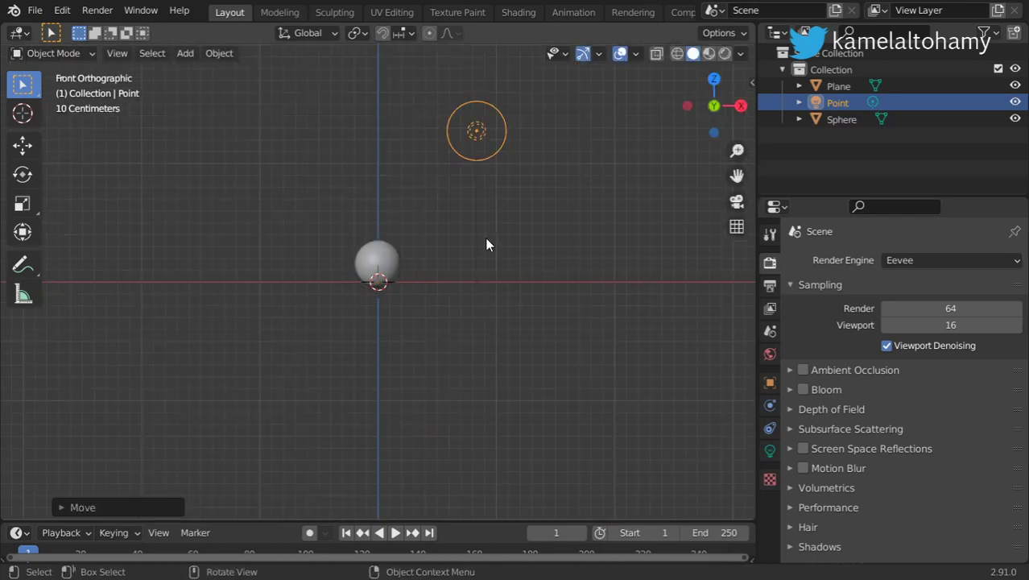
middle_click_drag(372, 291, 358, 292)
scroll(483, 215, "up", 1)
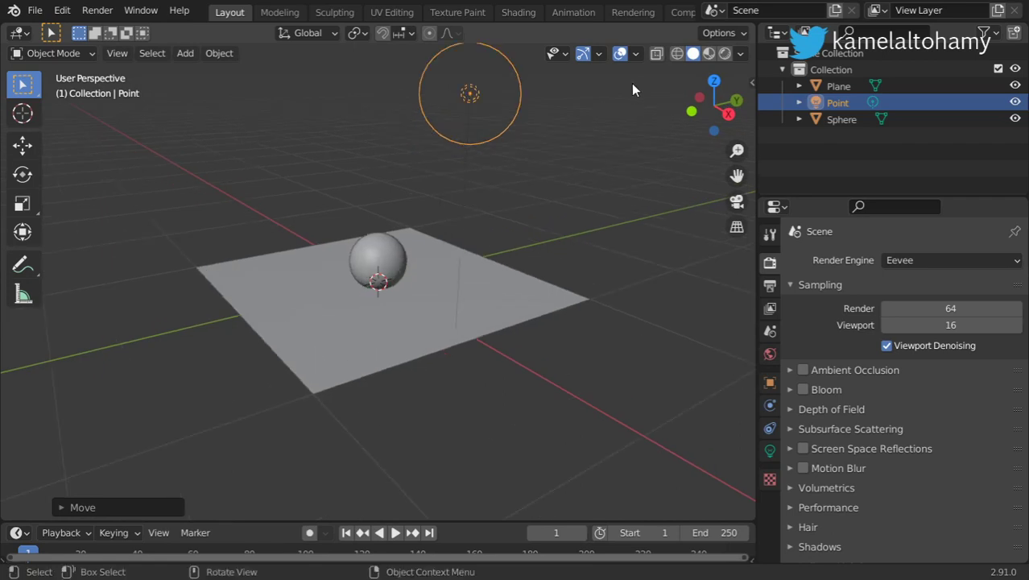
Step: Switch the viewport to Rendered shading and bring up the point light's settings
left_click(724, 54)
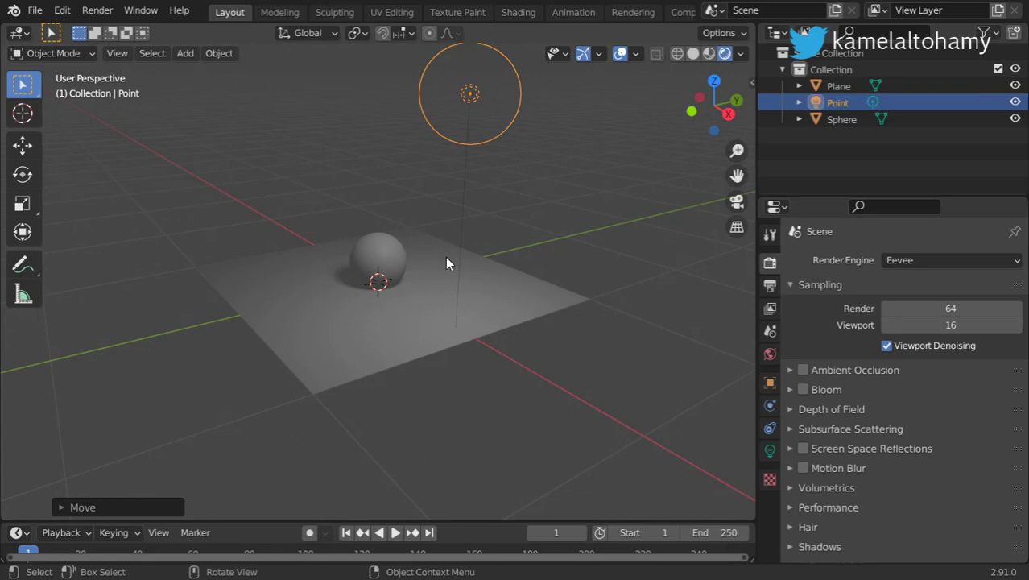
scroll(451, 230, "up", 2)
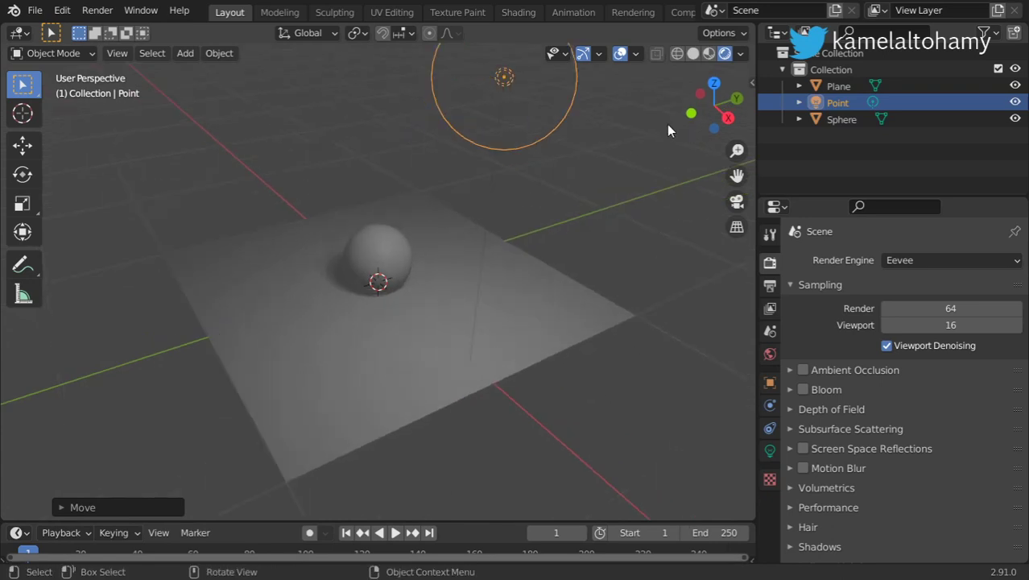
left_click(770, 451)
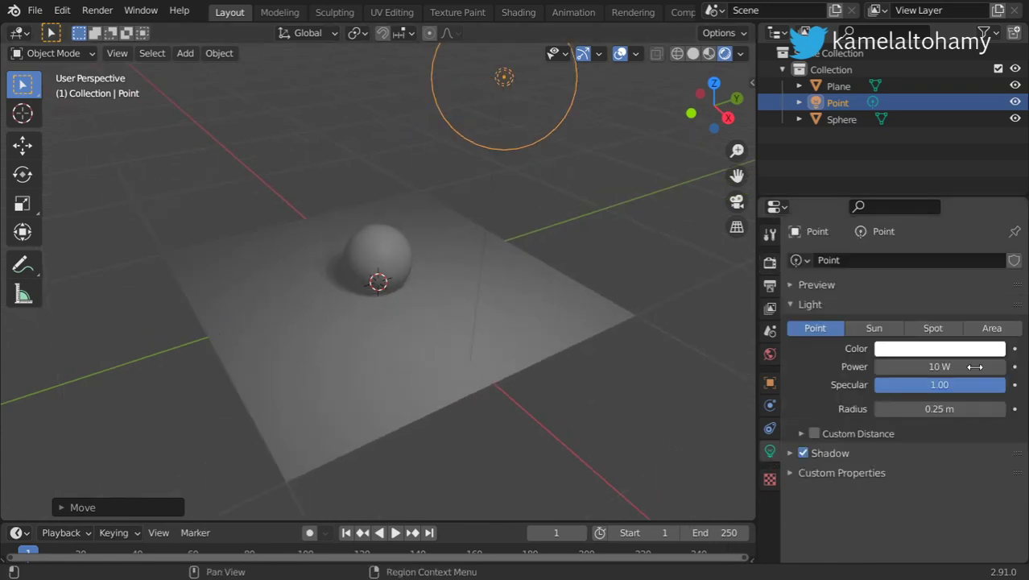
left_click(954, 366)
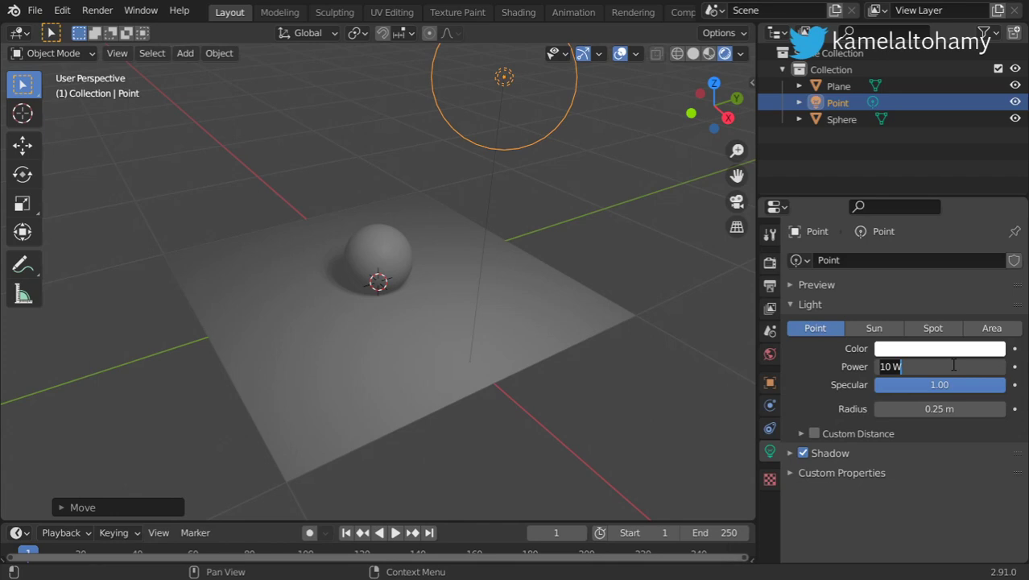
left_click(771, 233)
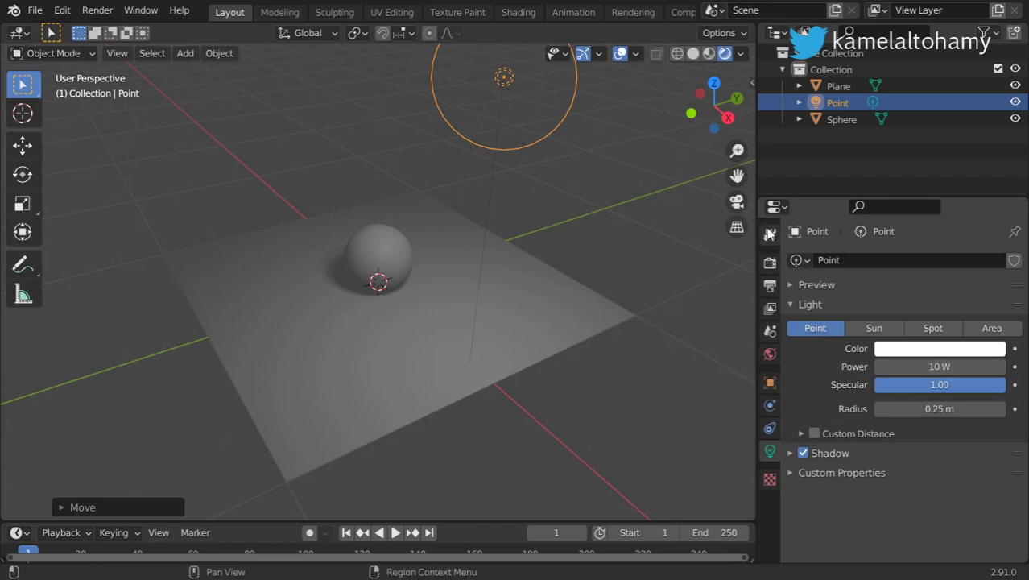
Step: Set the point light's power to 1000 W
left_click(769, 233)
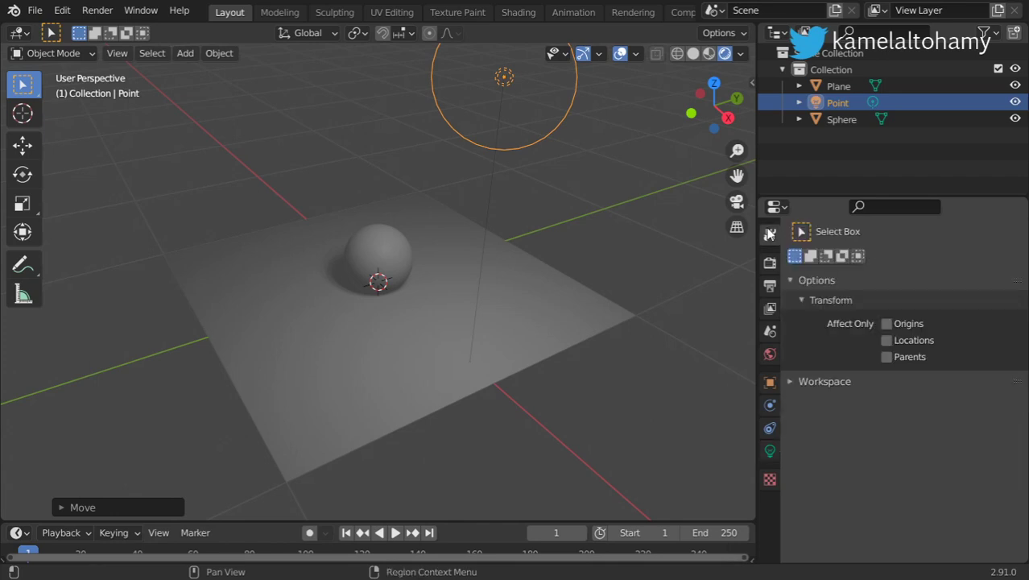
left_click(771, 274)
left_click(773, 451)
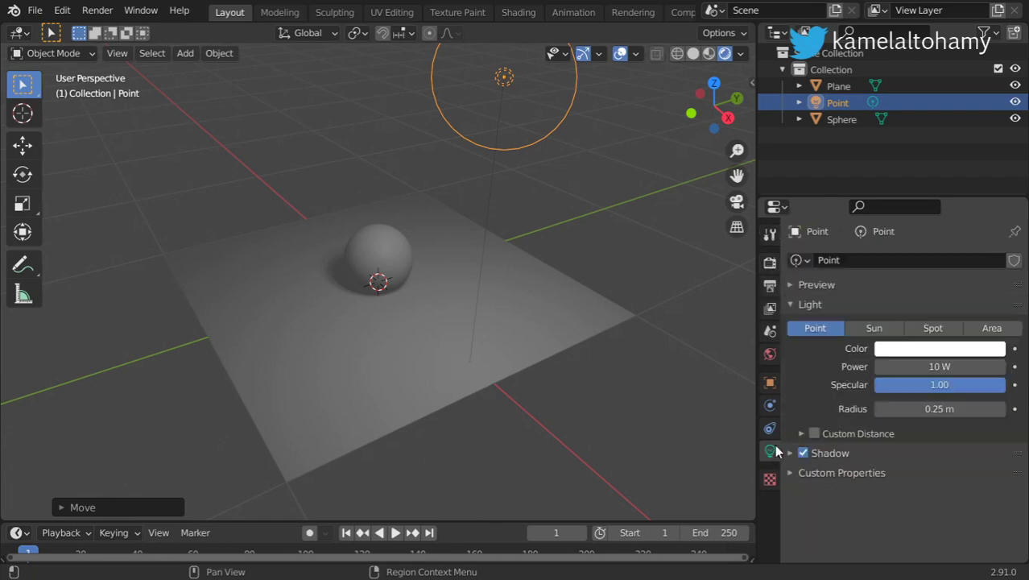
left_click(937, 366)
type("1000")
key("Return")
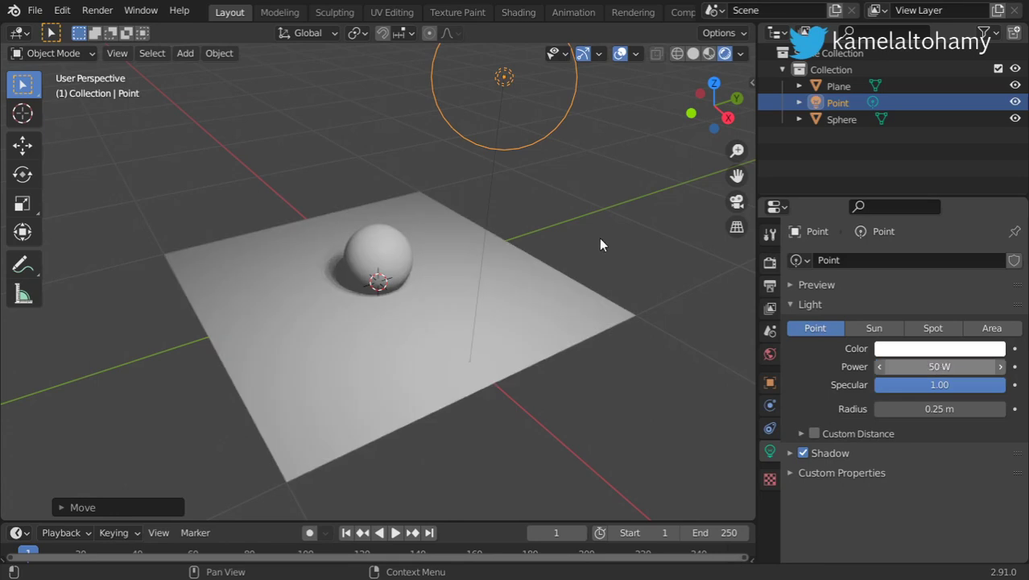
Step: Reposition the point light from the front view, then orbit back to perspective
key("KP_1")
key("ctrl+z")
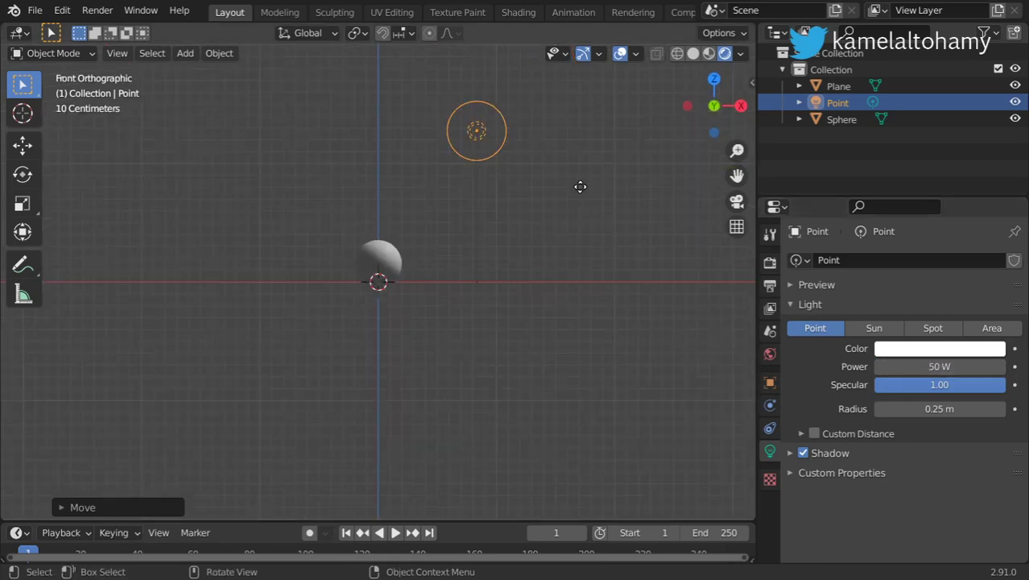
key("g")
left_click(487, 220)
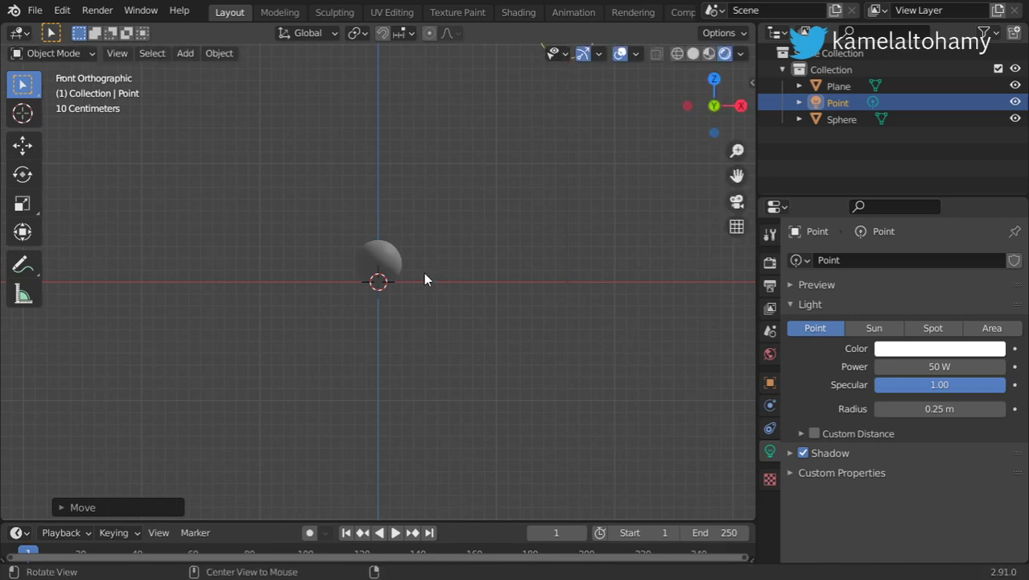
middle_click_drag(423, 272, 354, 303)
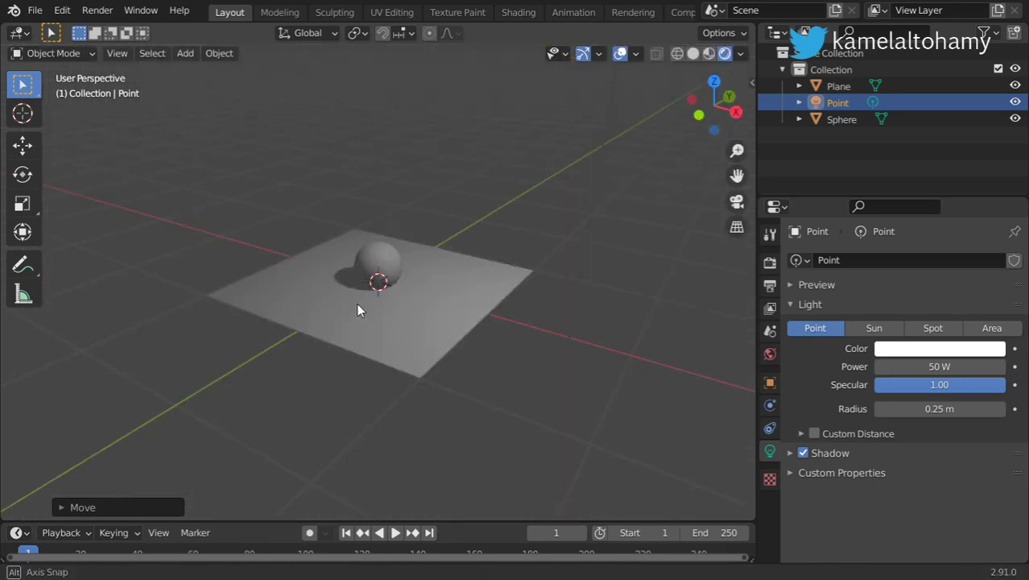
Step: Lower the light's power to 100 W and select the sphere
left_click(946, 366)
type("100")
key("Return")
scroll(389, 272, "up", 3)
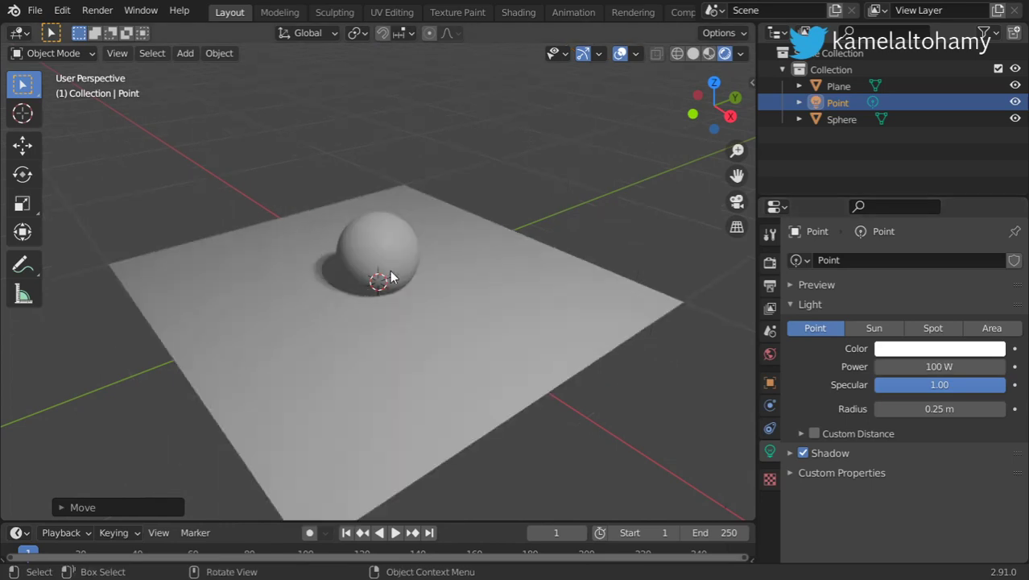
left_click(392, 261)
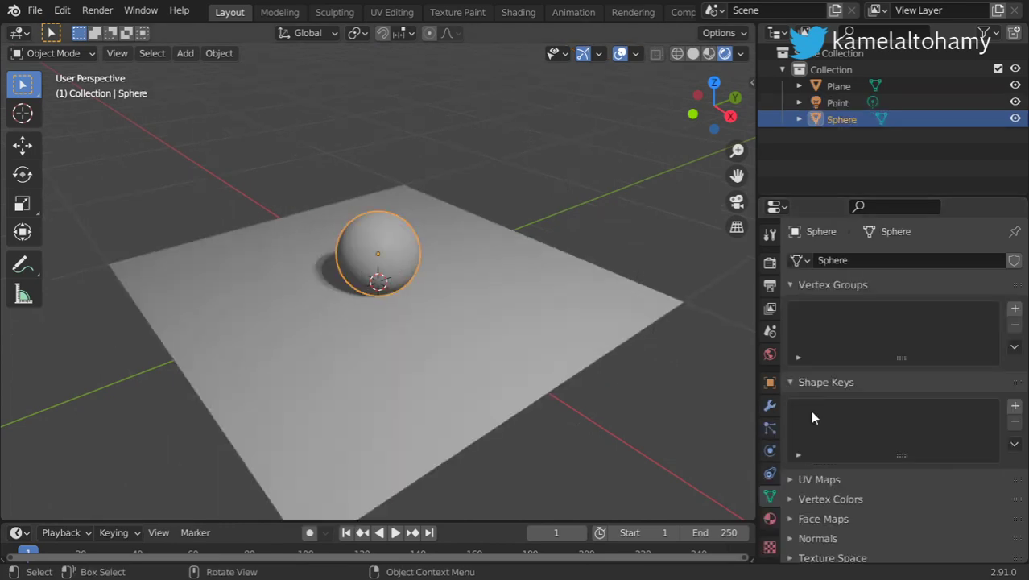
Step: Create a new material for the sphere and name it 'plastic'
left_click(770, 522)
left_click(861, 332)
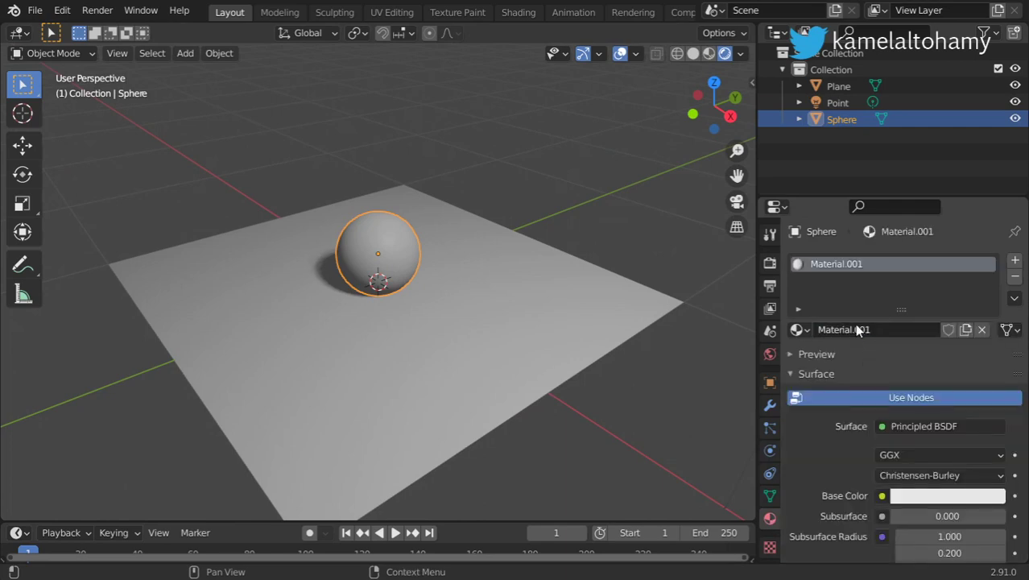
double_click(863, 329)
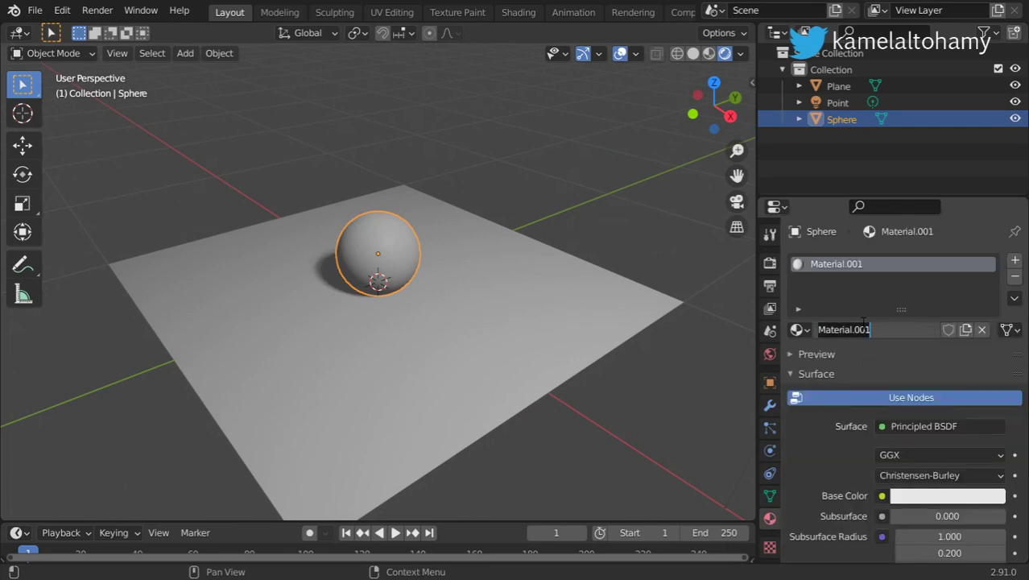
type("حمشسفه")
key("Return")
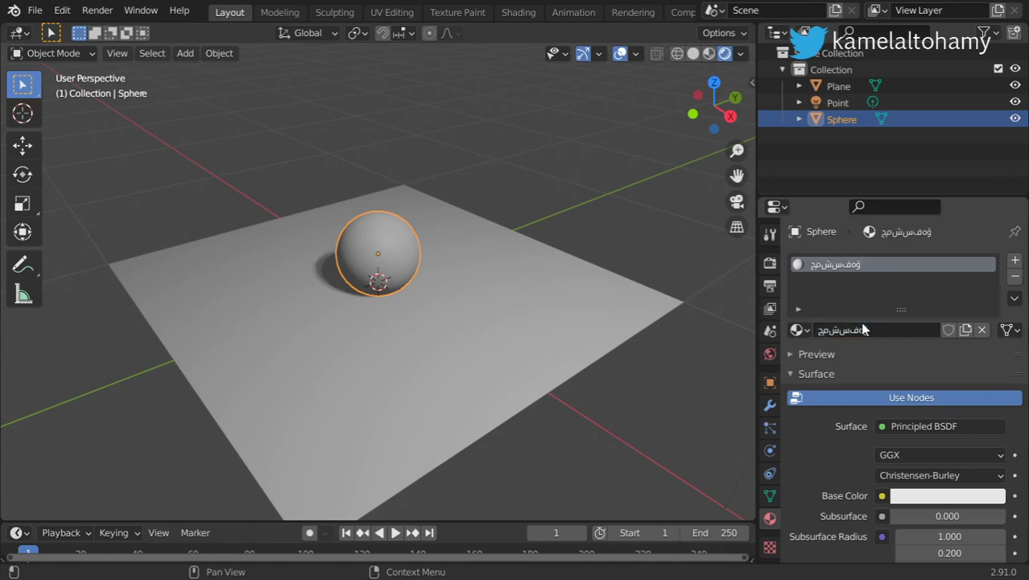
double_click(862, 329)
type("plastic")
key("Return")
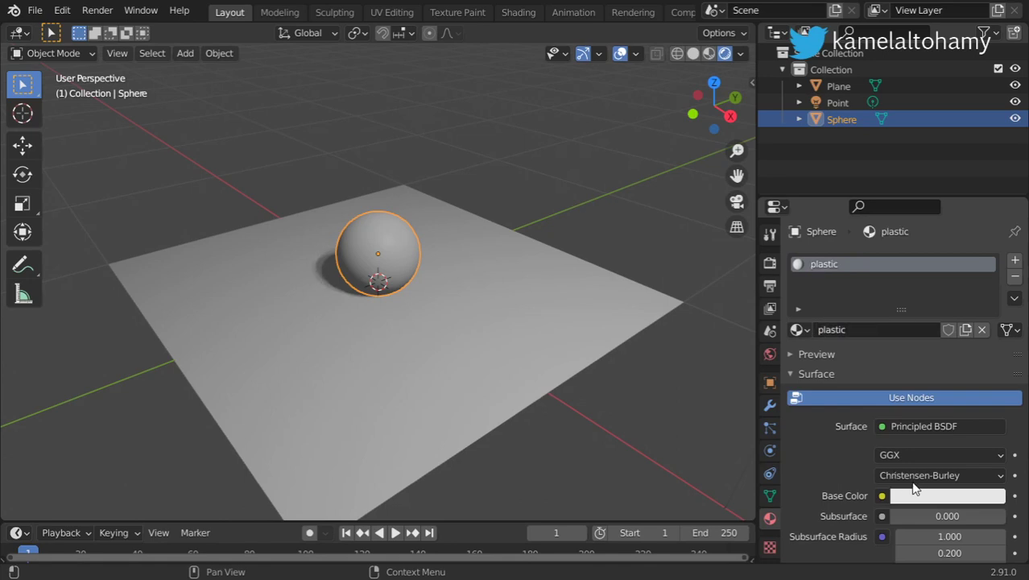
Step: Give the plastic material a red base colour and Metallic 1.0
scroll(925, 426, "down", 3)
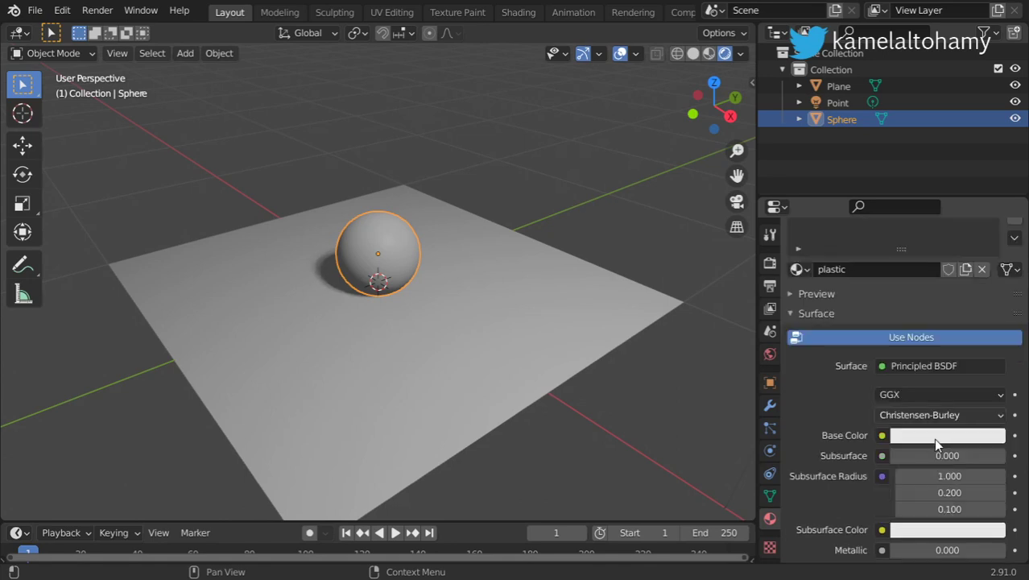
left_click(938, 435)
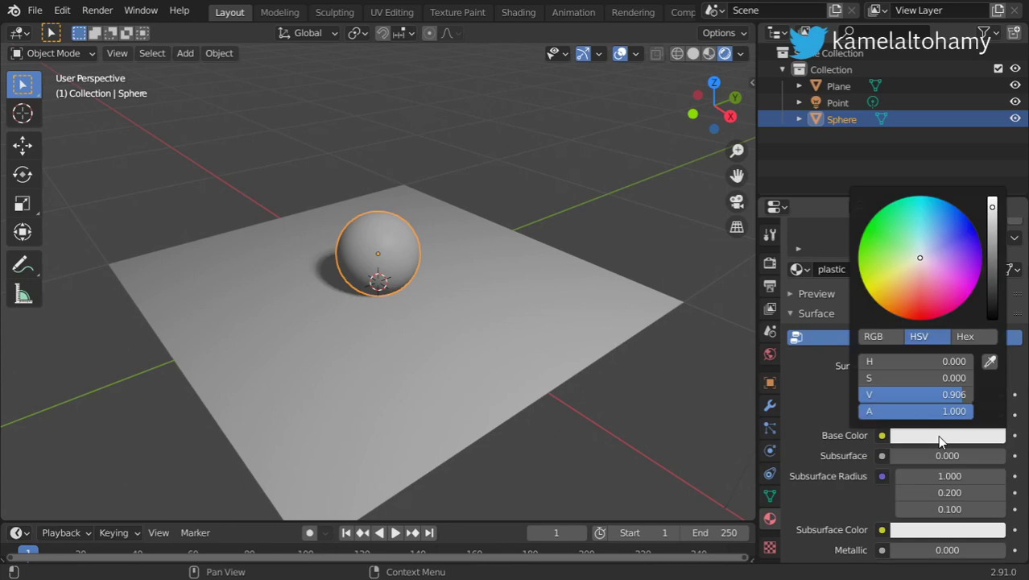
left_click_drag(947, 304, 918, 321)
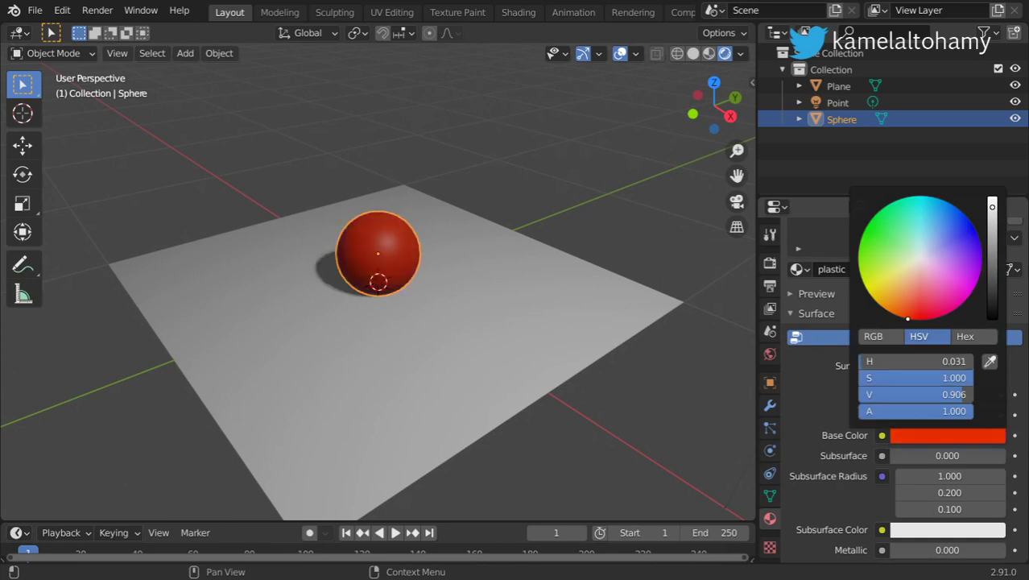
scroll(400, 228, "up", 3)
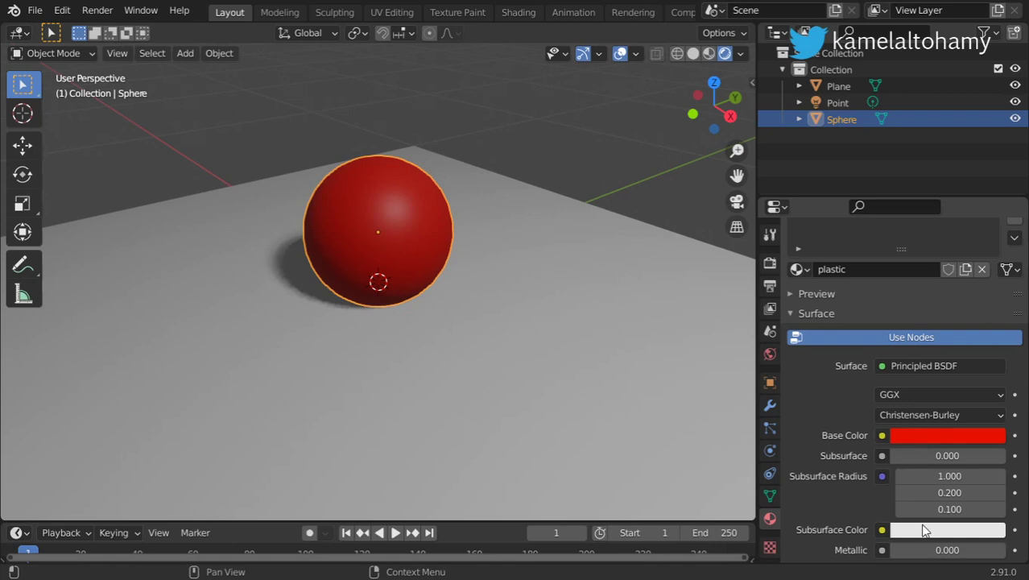
left_click_drag(920, 550, 963, 545)
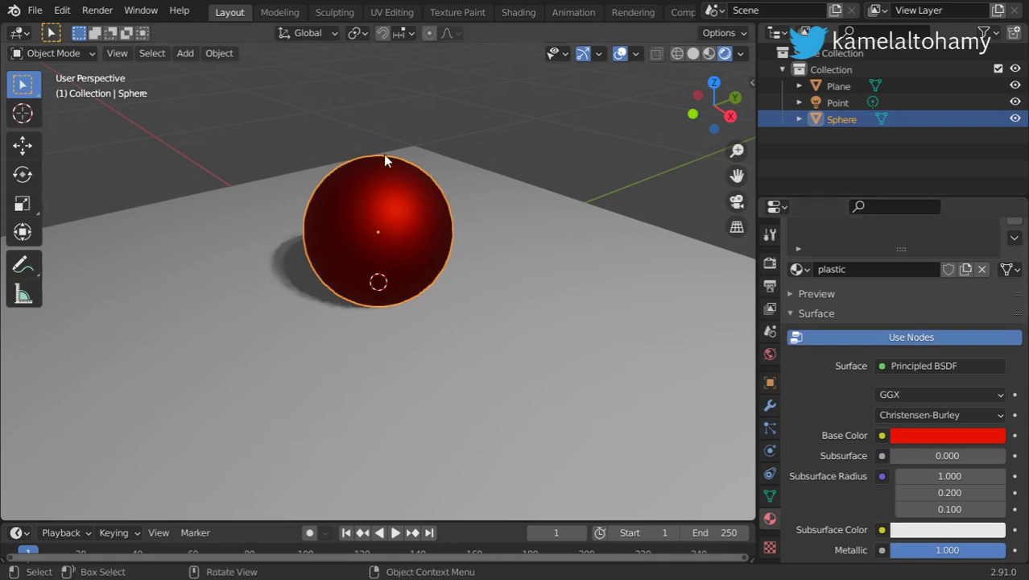
Step: Shift the view down onto the sphere and show the Render Properties
scroll(384, 157, "up", 5)
mouse_move(454, 194)
middle_mouse_down("shift")
mouse_move(435, 308)
mouse_move(419, 331)
middle_mouse_up("shift")
left_click(769, 233)
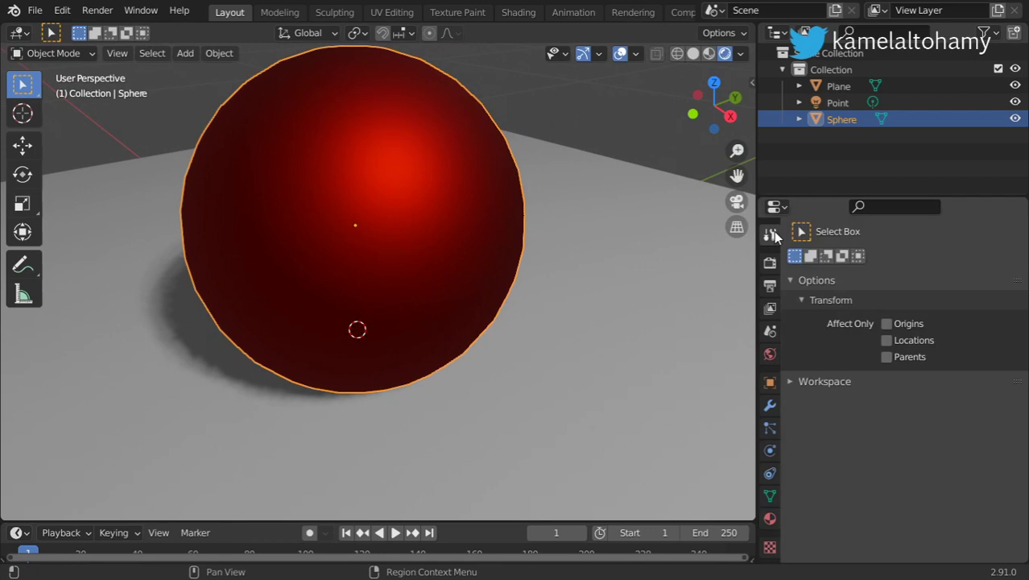
left_click(770, 262)
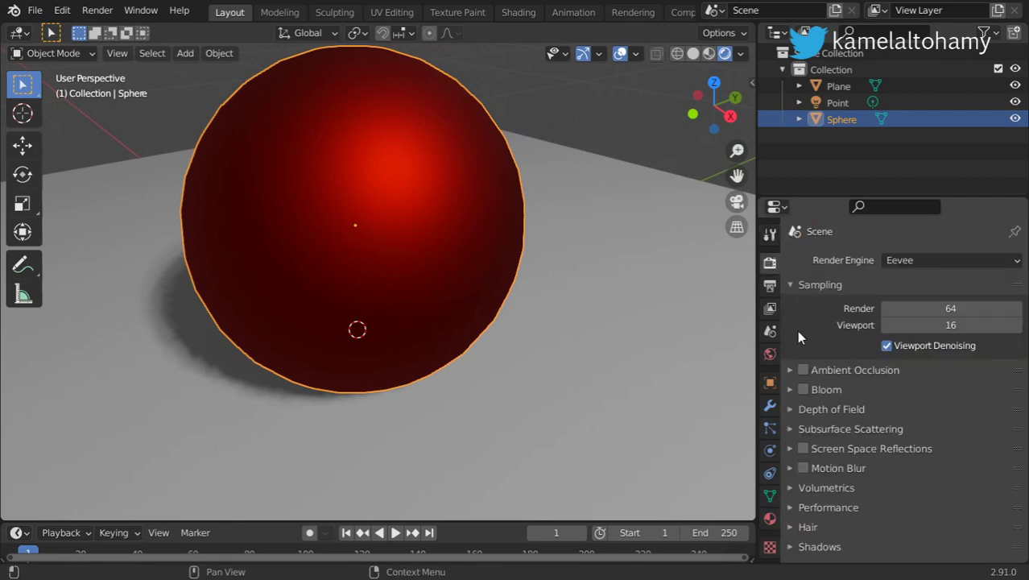
Step: Preview the scene with Cycles, then switch the render engine back to Eevee
left_click(928, 260)
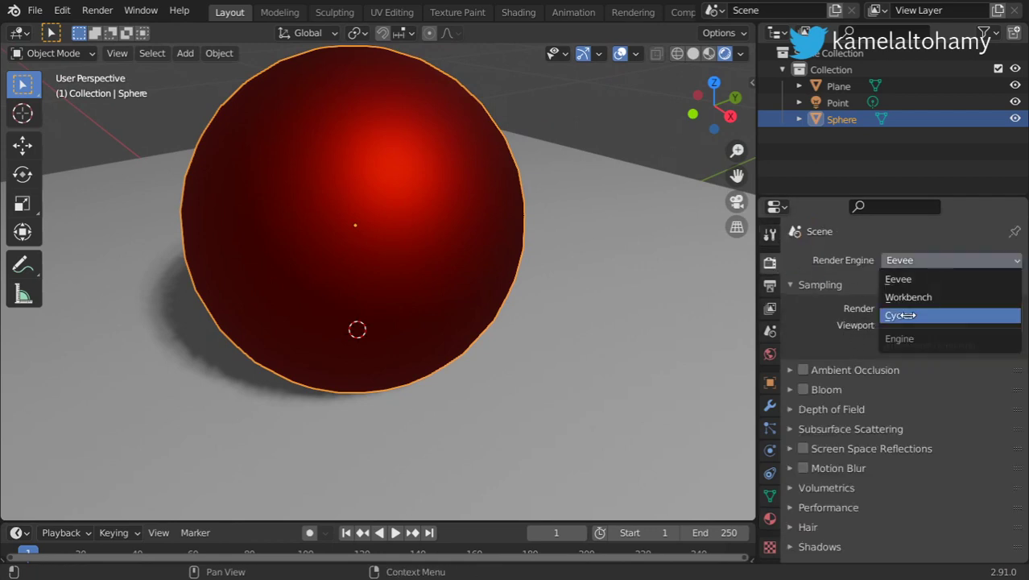
key("Return")
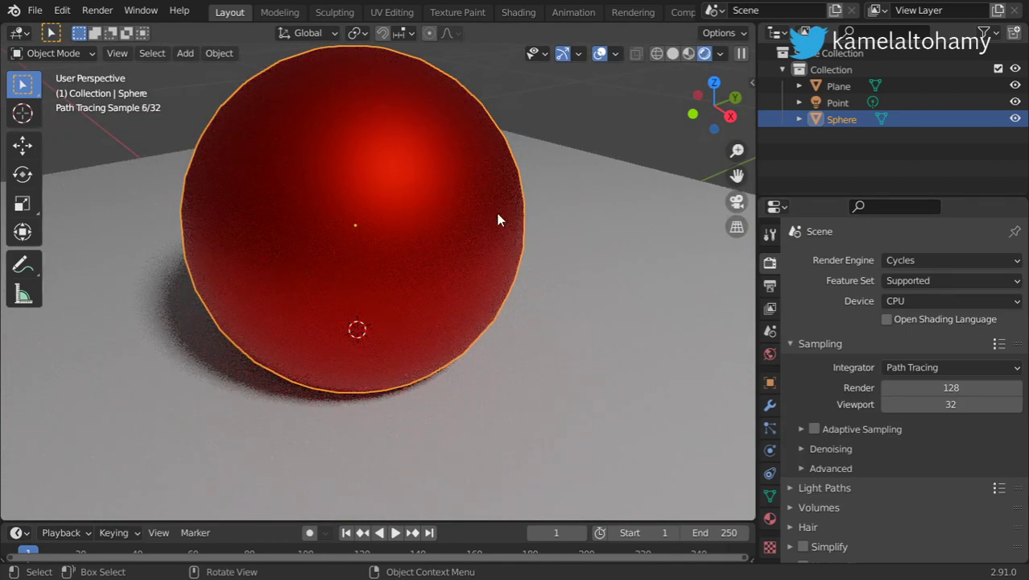
left_click(900, 260)
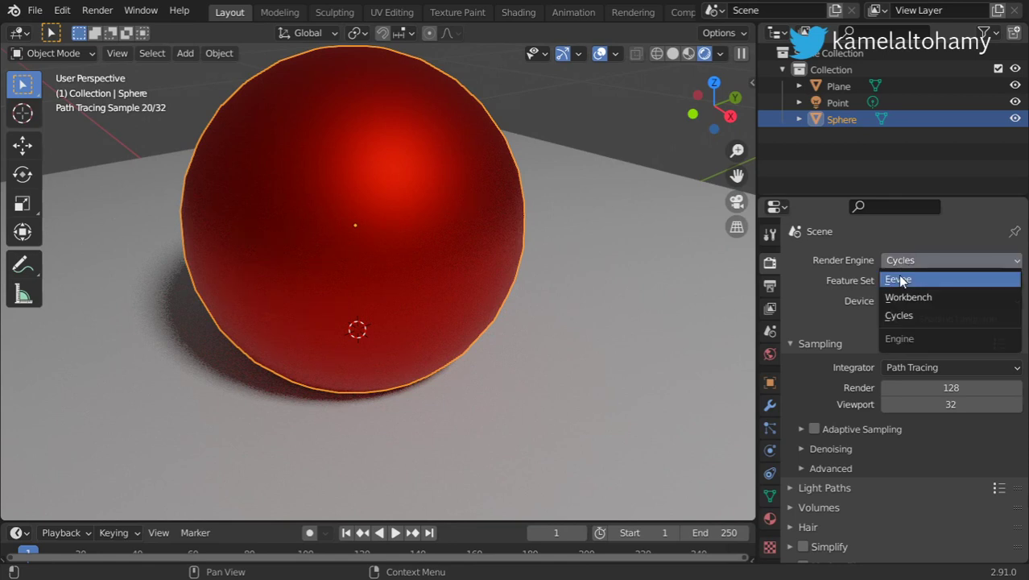
left_click(900, 279)
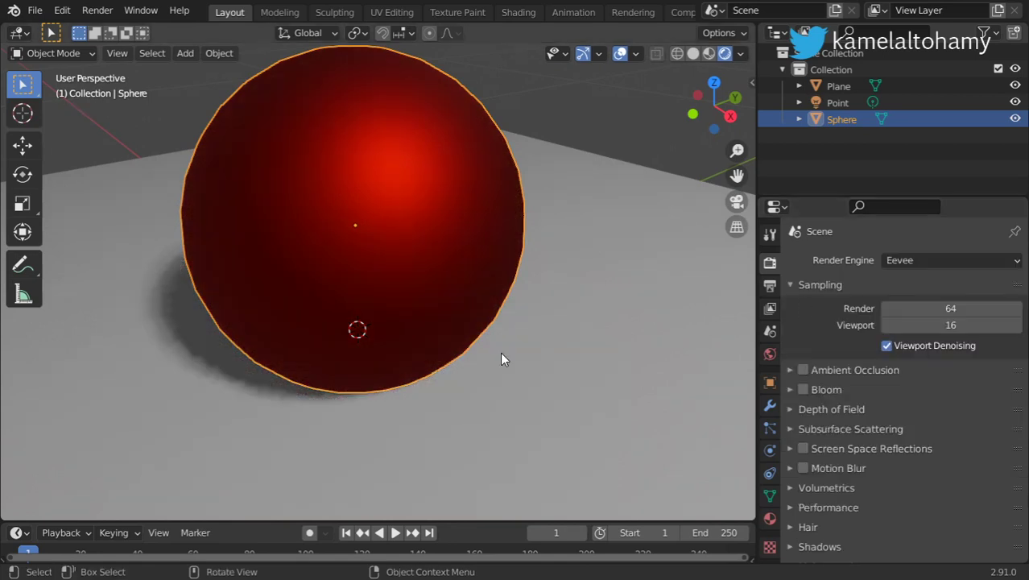
Step: Orbit around the sphere and turn the viewport area into a node editor with Shift+F3
scroll(511, 277, "down", 3)
mouse_move(392, 301)
middle_mouse_down()
mouse_move(516, 310)
mouse_move(449, 322)
mouse_move(540, 303)
middle_mouse_up()
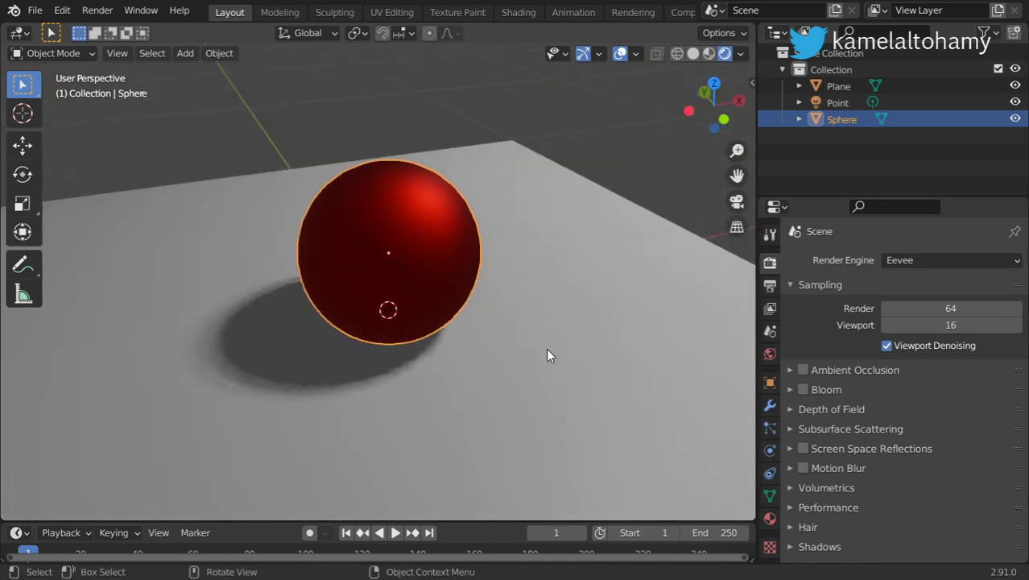
key("shift+F3")
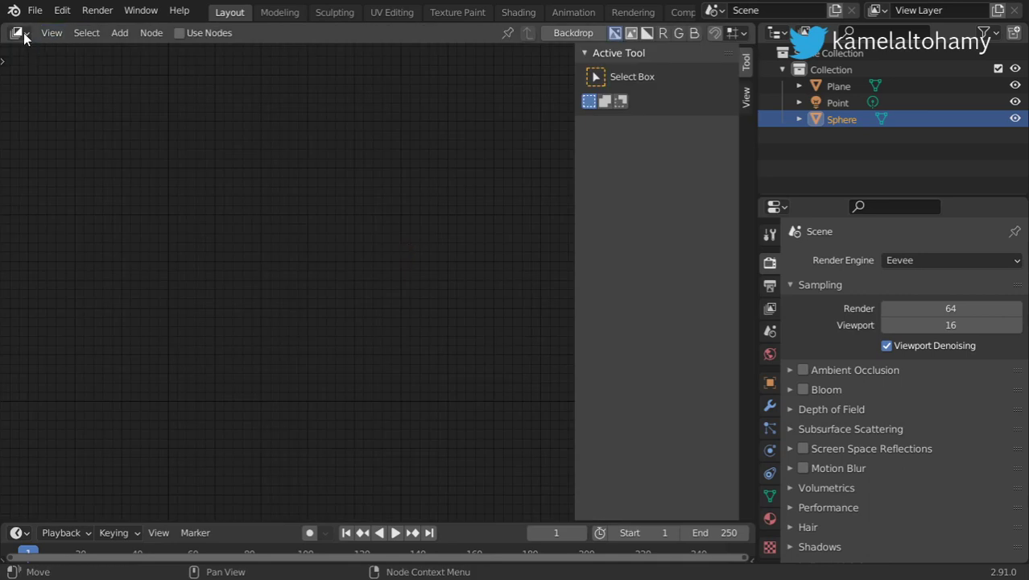
Step: Change the main area's editor type to the Shader Editor
left_click(23, 32)
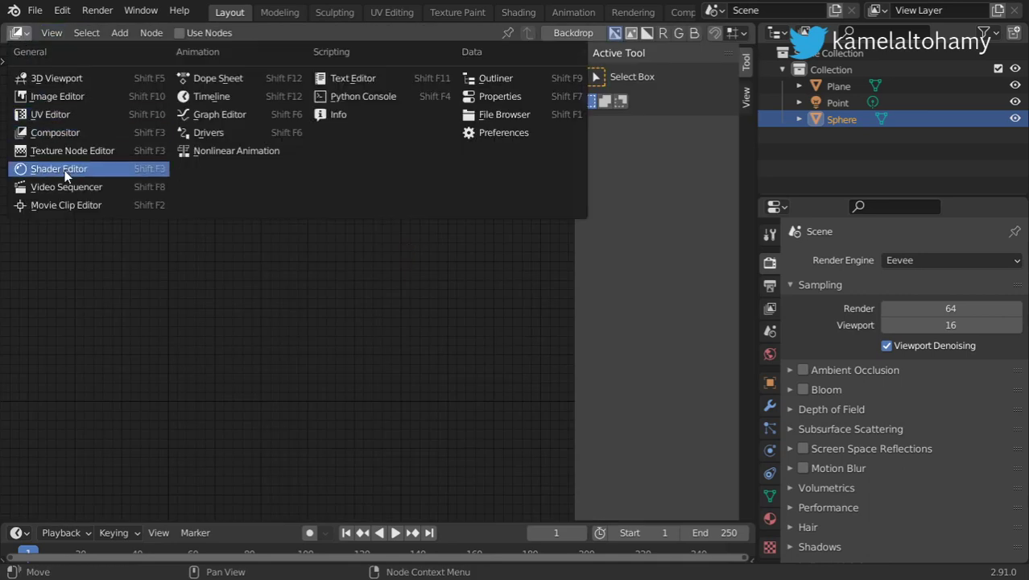
left_click(65, 170)
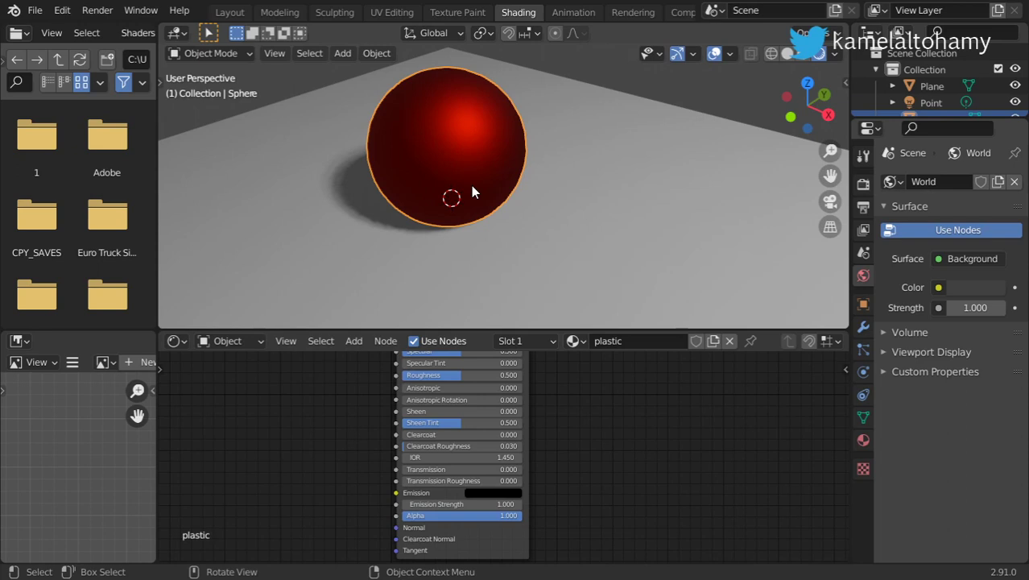
Step: Set the plastic material's emission colour to blue
left_click(467, 503)
key("Return")
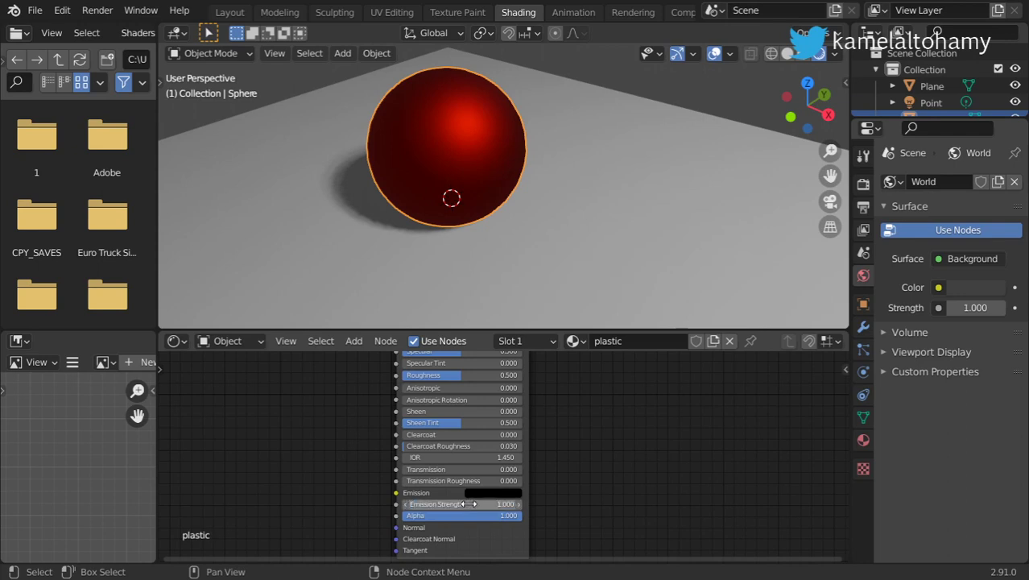
left_click(488, 492)
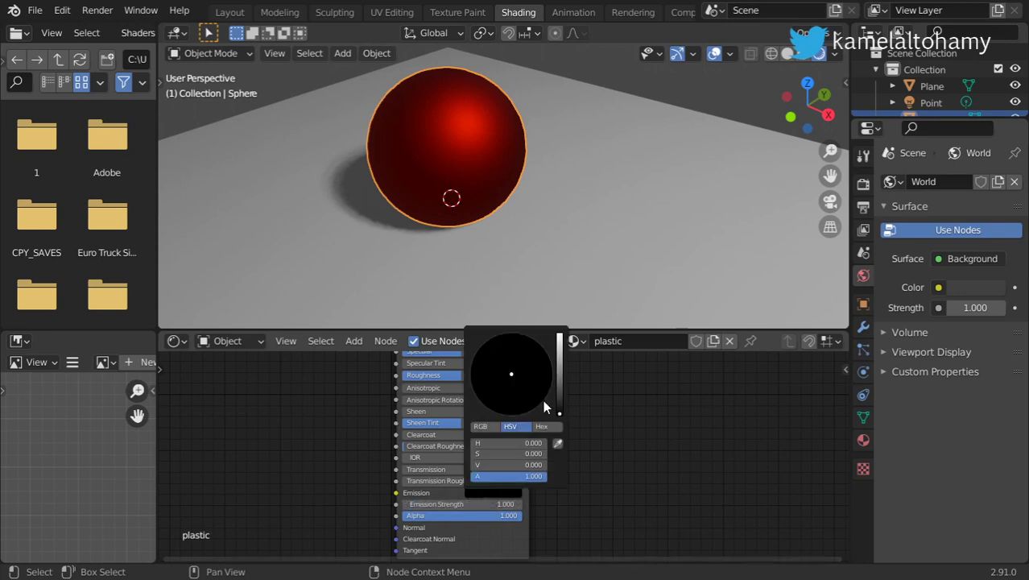
left_click(560, 341)
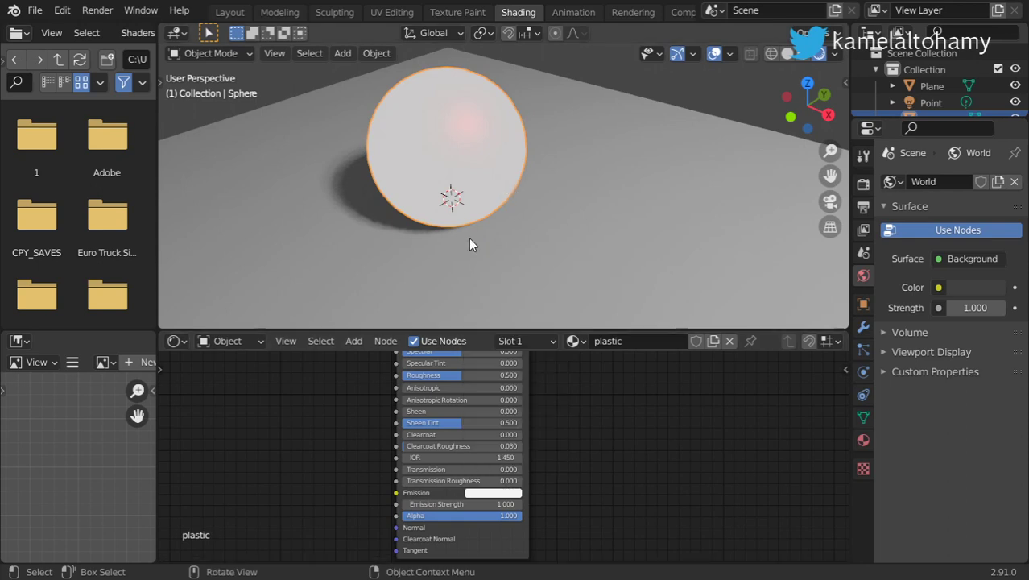
left_click(506, 492)
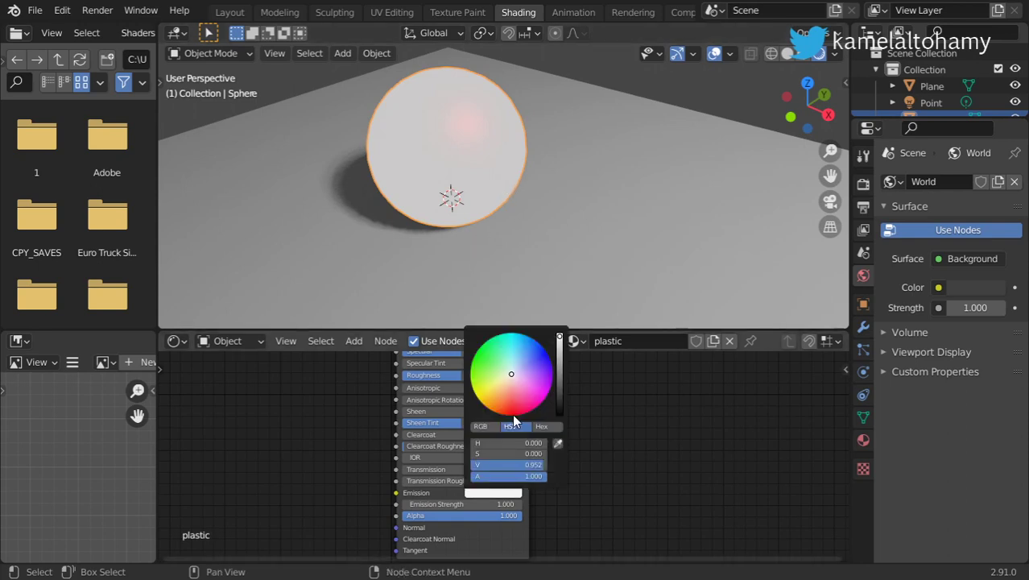
left_click_drag(535, 371, 551, 358)
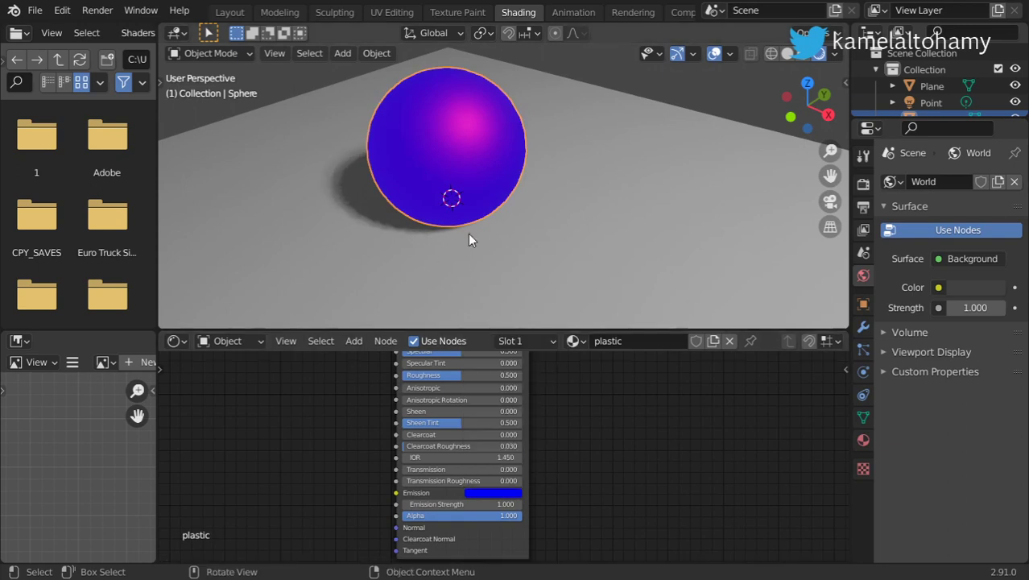
Step: Set Emission Strength to 1 and show the Render Properties
left_click(502, 503)
type("0")
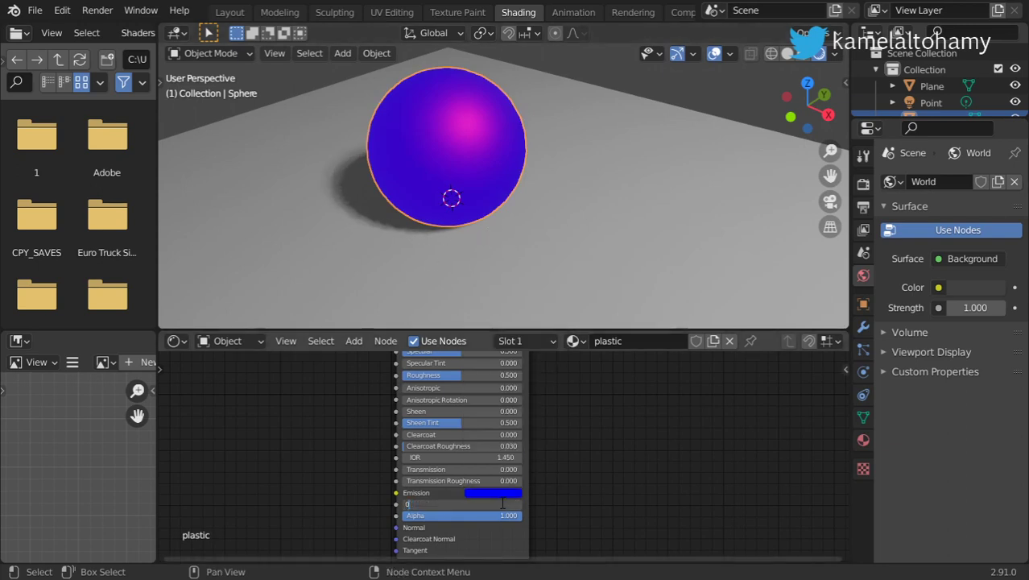
key("Return")
left_click(502, 500)
type("1")
key("Return")
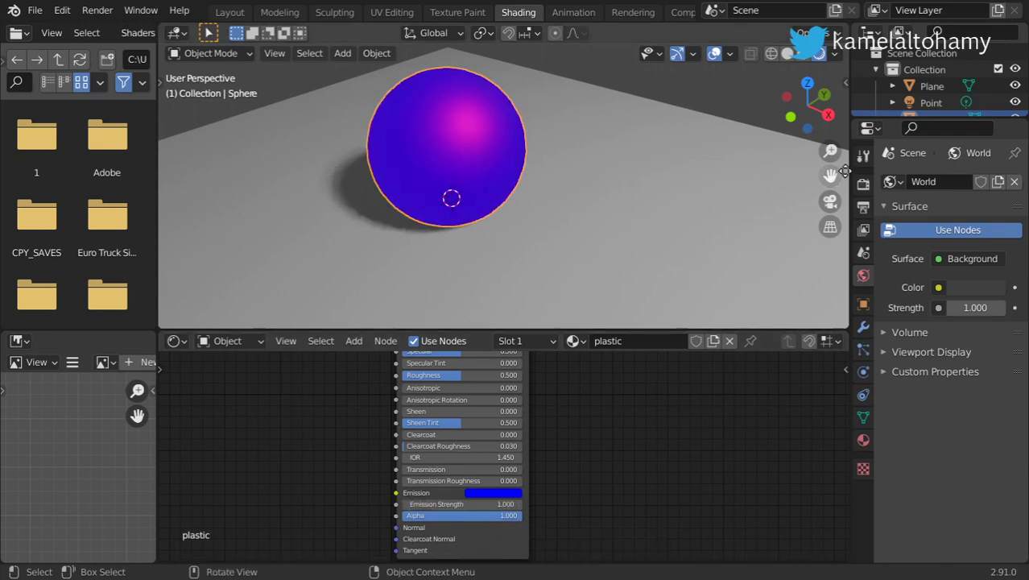
left_click(864, 153)
left_click(863, 183)
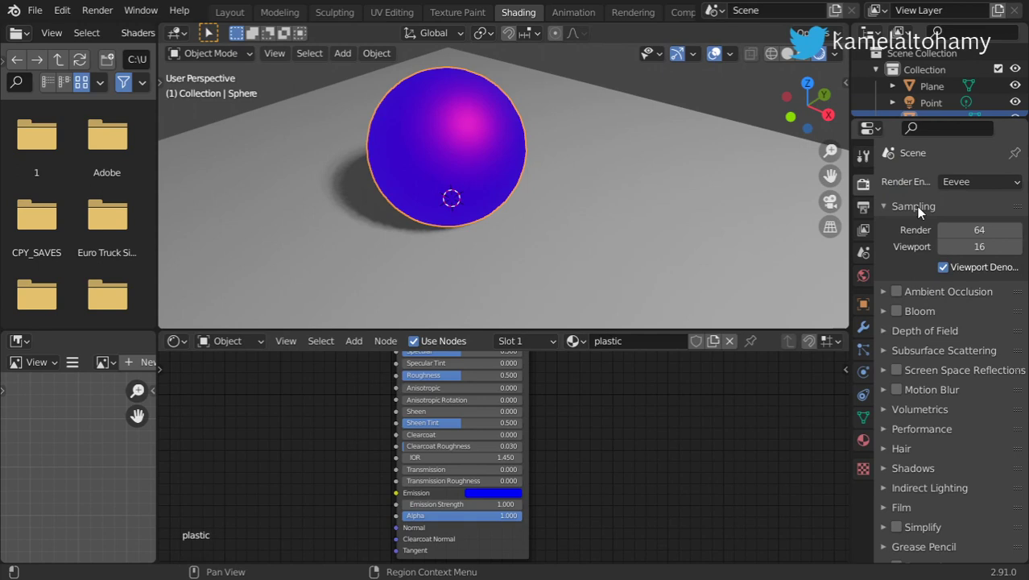
Step: Preview the scene in Cycles, then return the render engine to Eevee
left_click(963, 184)
left_click(957, 231)
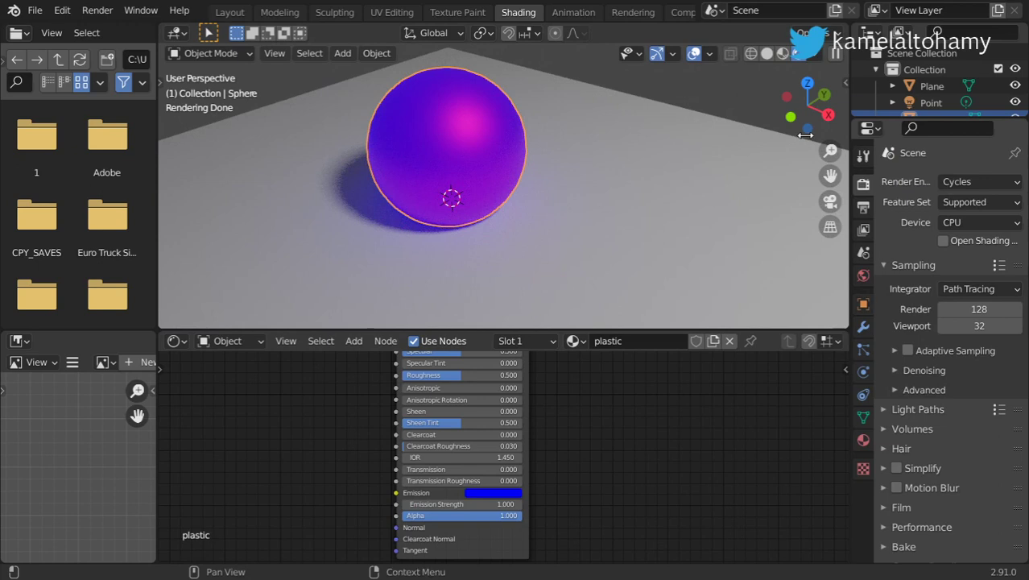
left_click(976, 184)
left_click(956, 200)
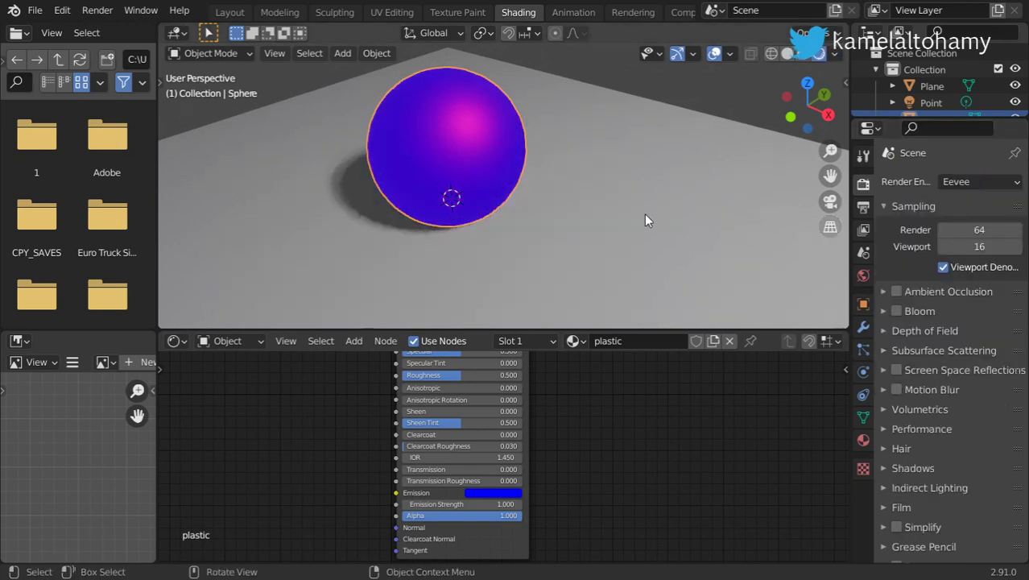
Step: Set the Principled BSDF's Emission Strength to 0
left_click(489, 503)
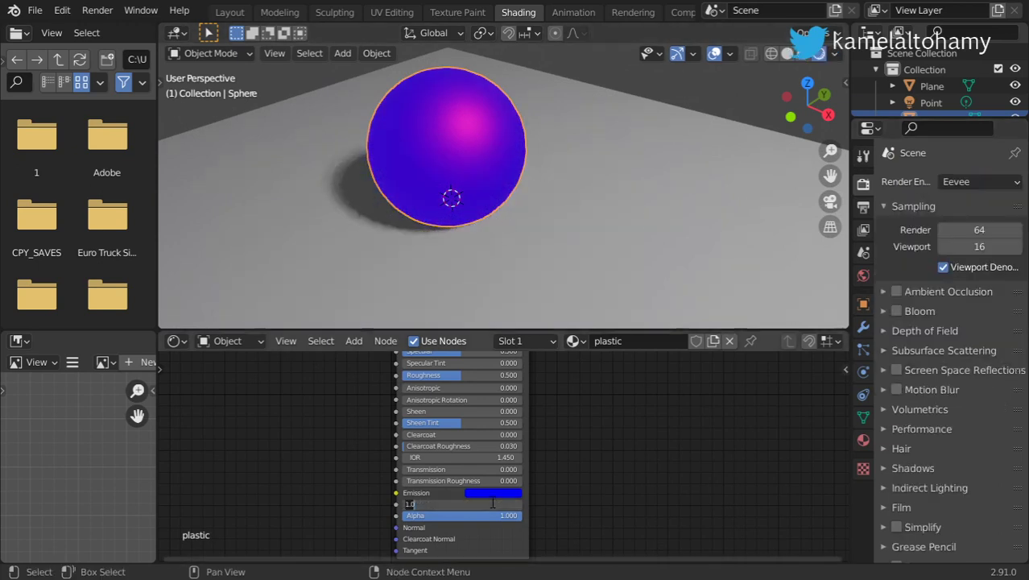
type("0")
key("Return")
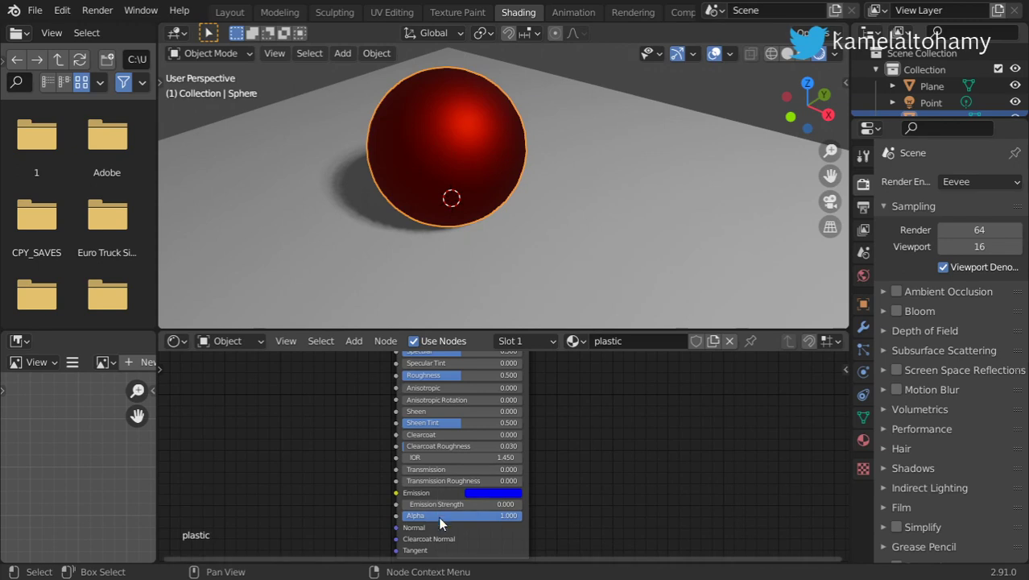
Step: Lower the plastic material's Principled BSDF Alpha to 0.162 and show the Material Properties
scroll(469, 510, "down", 1)
mouse_move(482, 505)
middle_mouse_down()
mouse_move(493, 525)
mouse_move(497, 462)
middle_mouse_up()
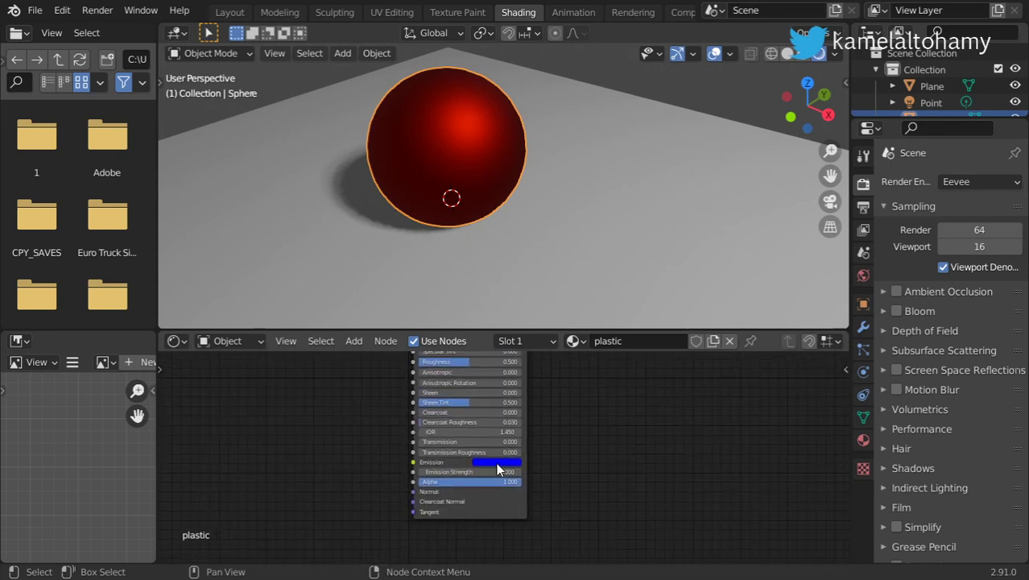
scroll(443, 419, "up", 2)
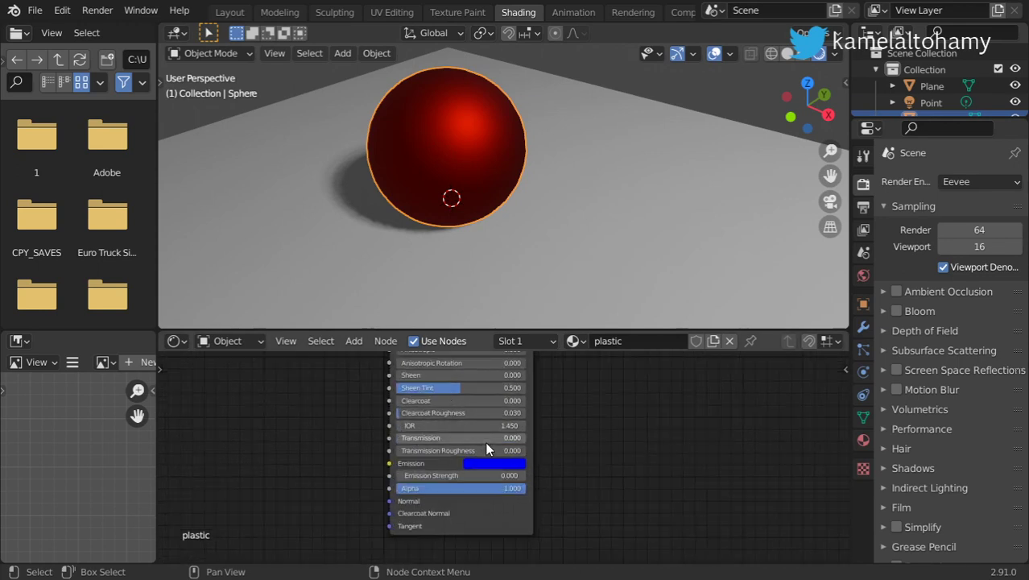
middle_click_drag(444, 408, 446, 409)
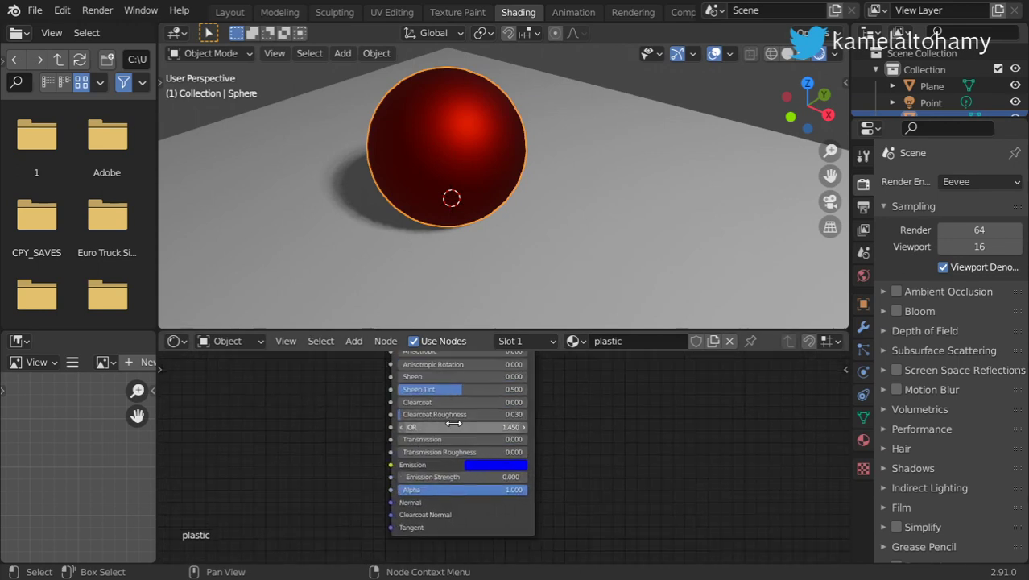
left_click_drag(515, 489, 420, 488)
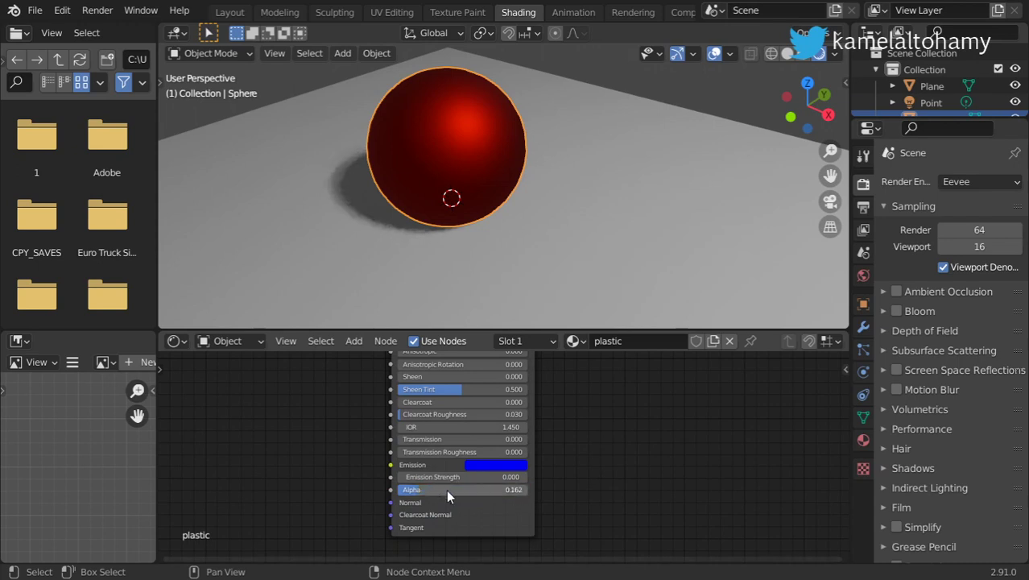
left_click(862, 438)
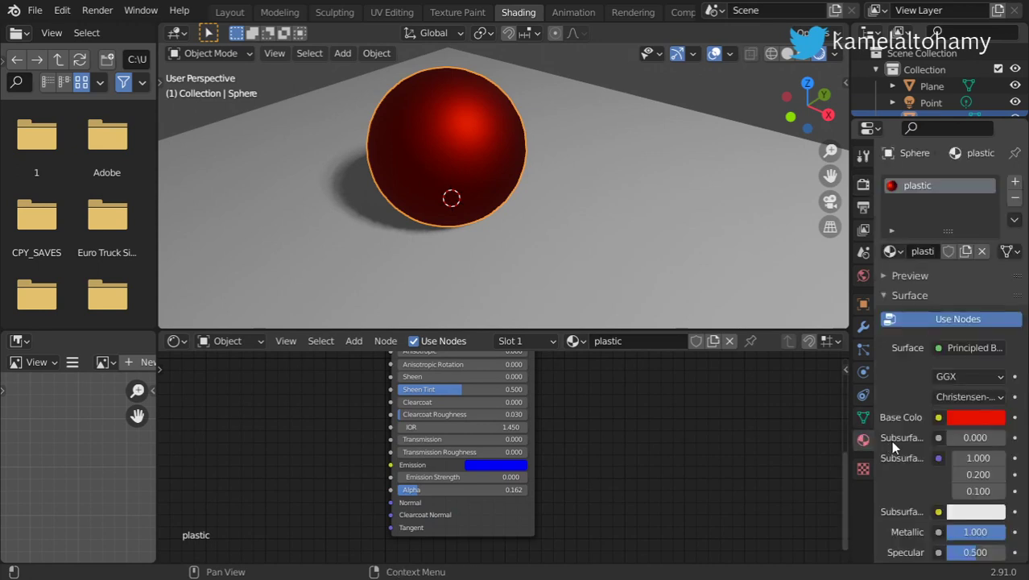
Step: Set the plastic material's Blend Mode to Alpha Blend and uncheck Show Backface
left_click_drag(843, 309, 783, 309)
left_click(838, 295)
left_click(845, 334)
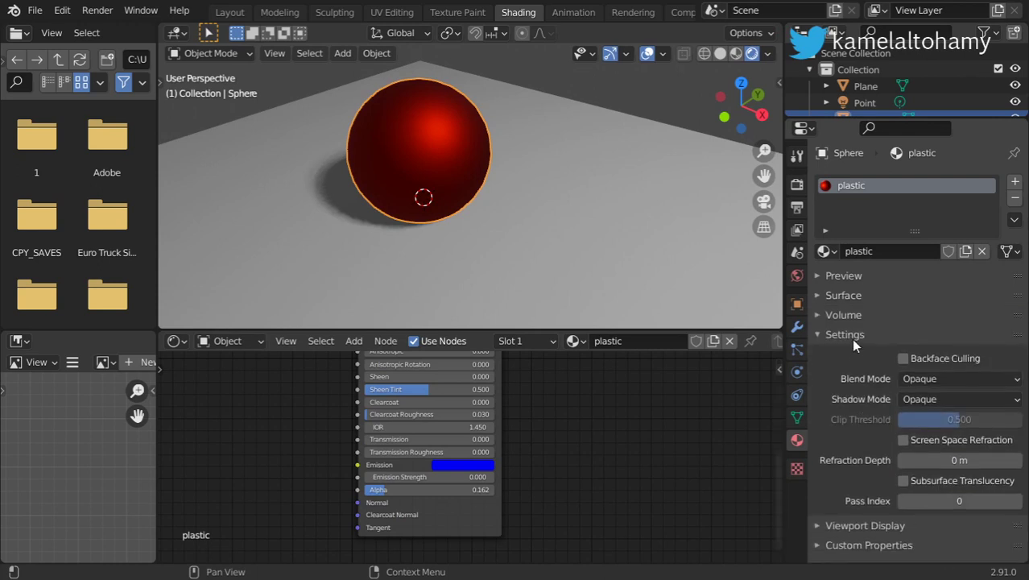
left_click(950, 380)
left_click(934, 451)
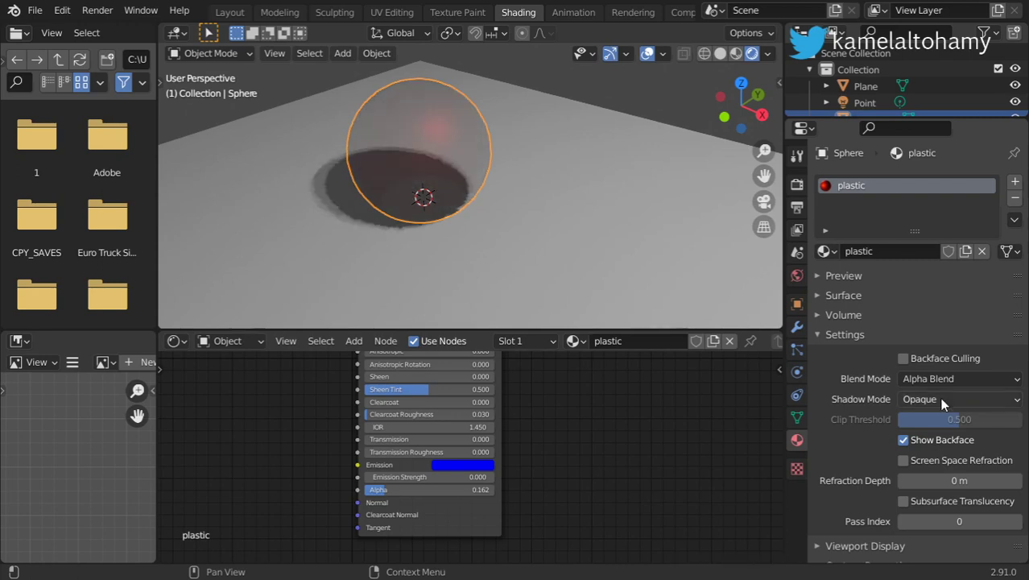
left_click(904, 440)
Step: Try different Alpha values on the sphere, settling on 0.195
mouse_move(403, 487)
left_mouse_down()
mouse_move(453, 487)
mouse_move(455, 499)
left_mouse_up()
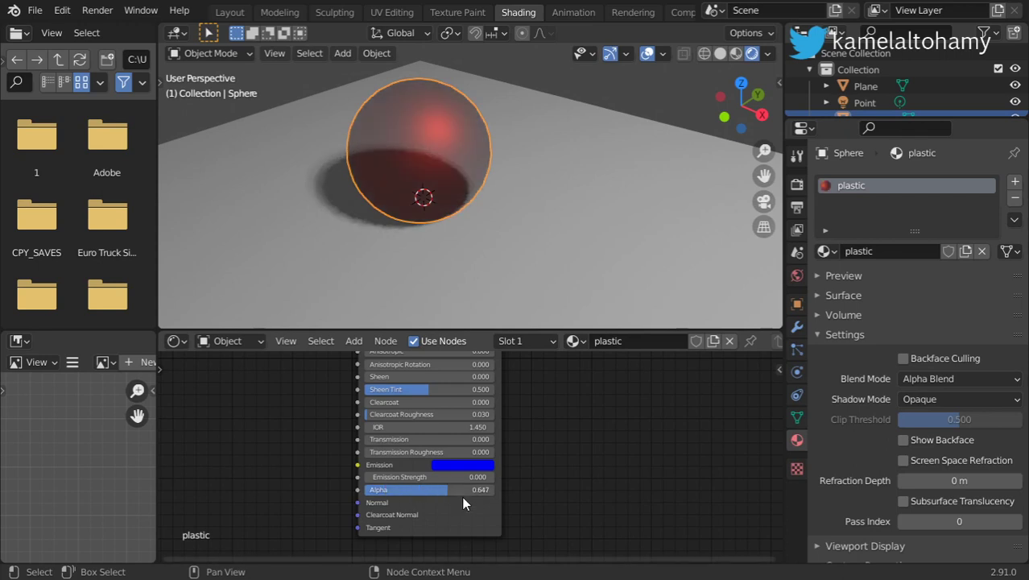
left_click_drag(454, 489, 370, 490)
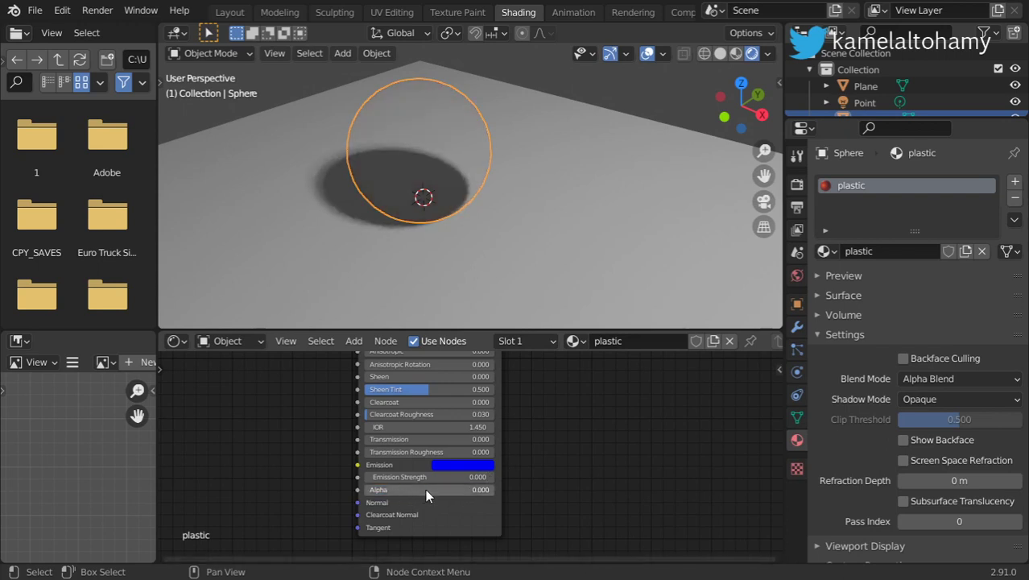
left_click(620, 205)
mouse_move(592, 244)
middle_mouse_down()
mouse_move(478, 246)
mouse_move(463, 229)
middle_mouse_up()
left_click(514, 165)
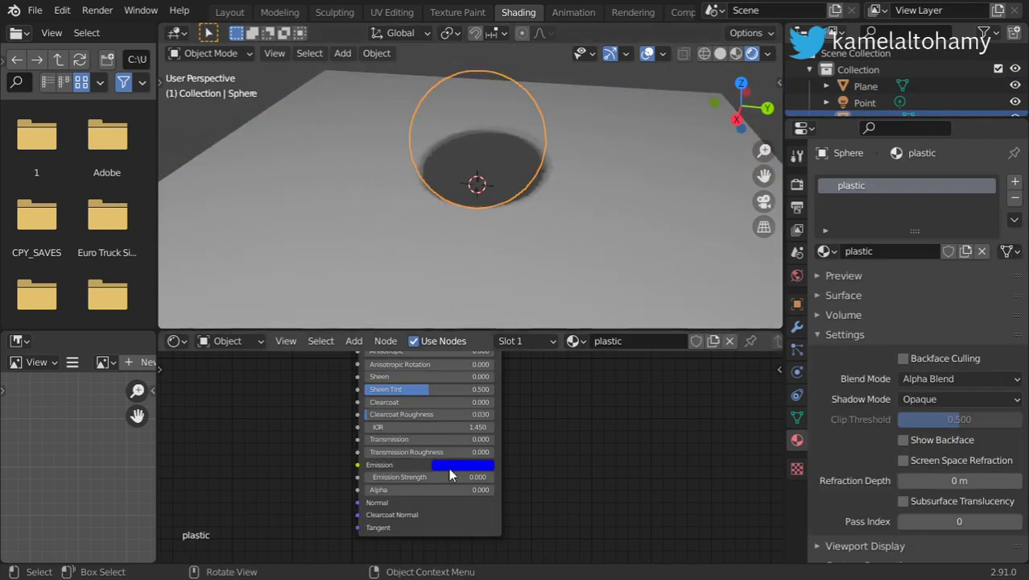
left_click_drag(429, 490, 455, 490)
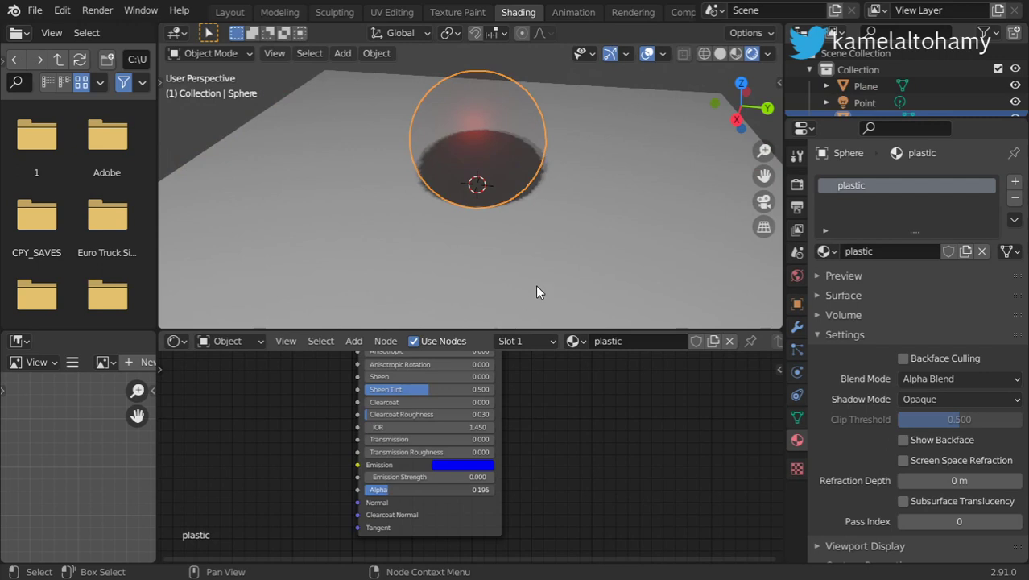
left_click(647, 218)
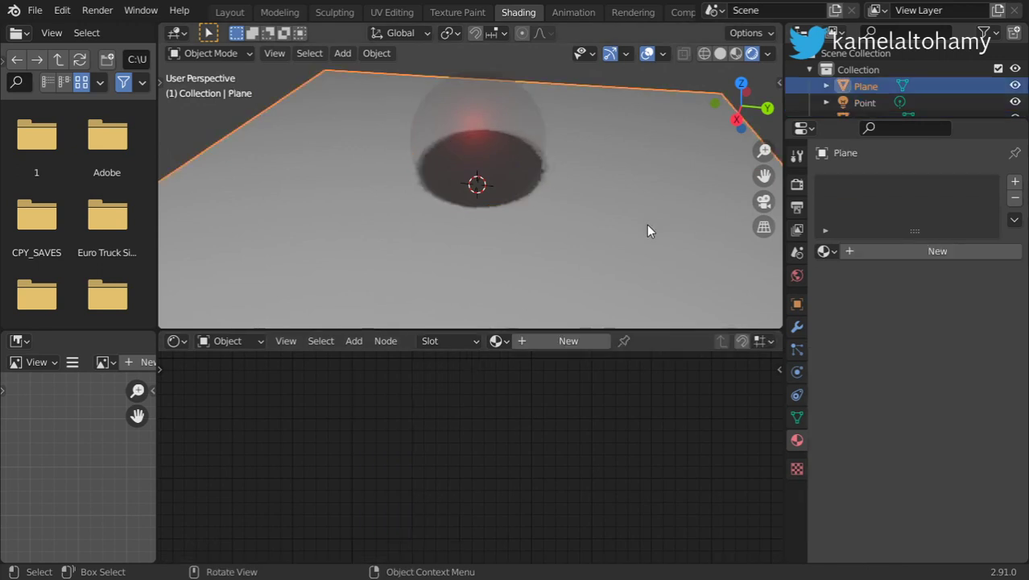
Step: Keep the sphere's Alpha at 0.195 and turn on Show Backface for the plastic material
middle_click_drag(633, 250, 567, 142)
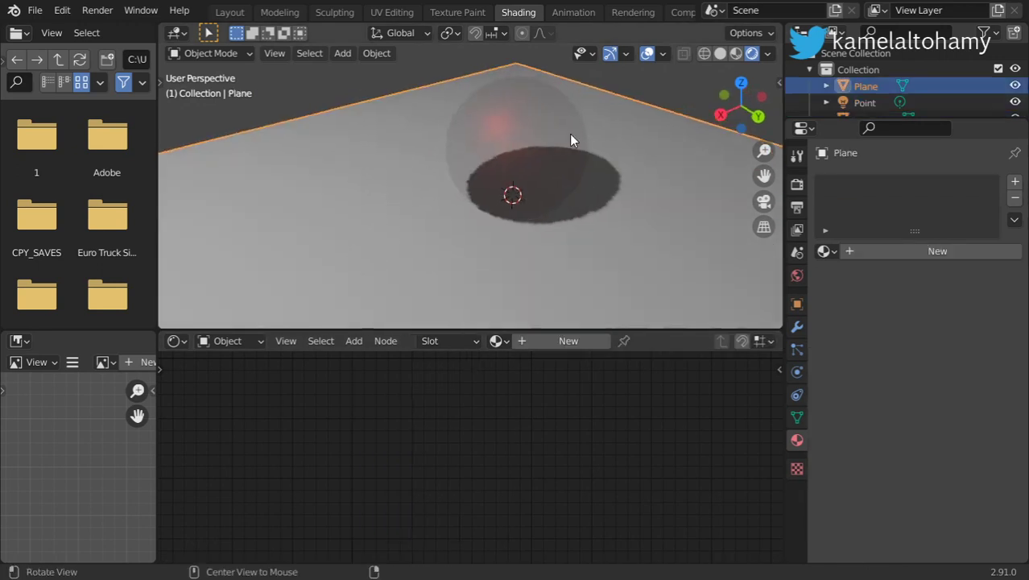
left_click(568, 139)
left_click(473, 491)
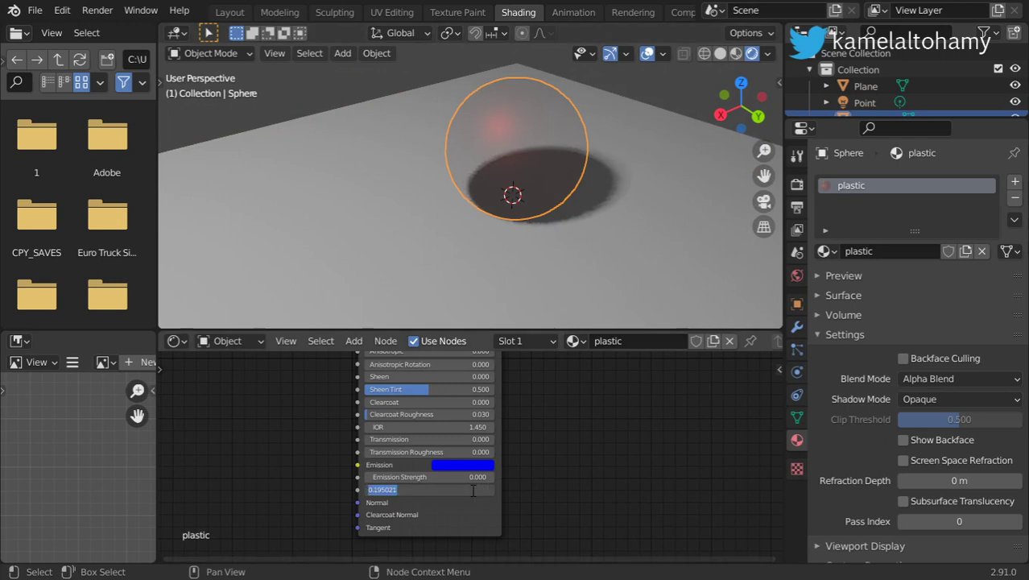
left_click(904, 436)
left_click(904, 439)
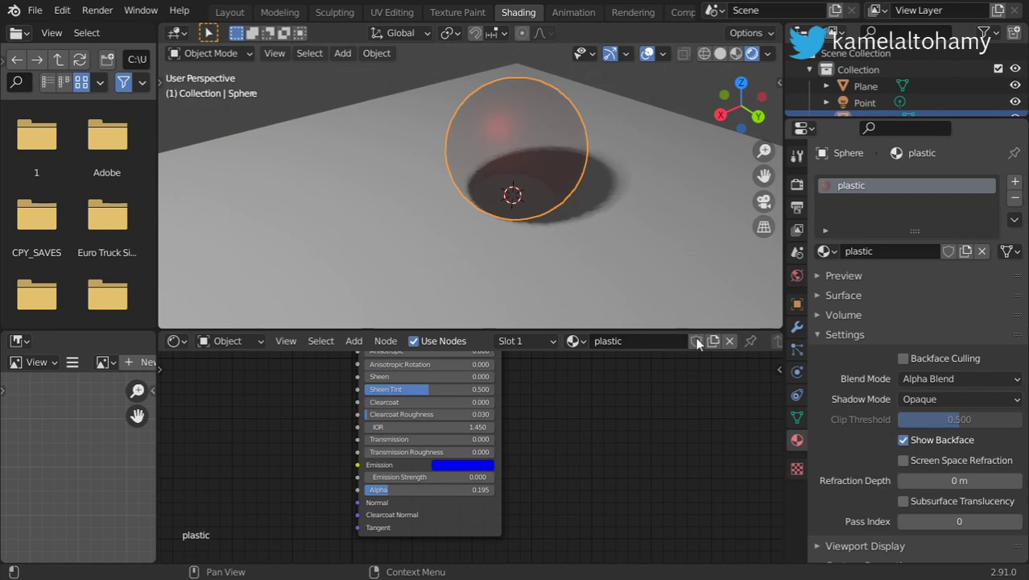
left_click(673, 193)
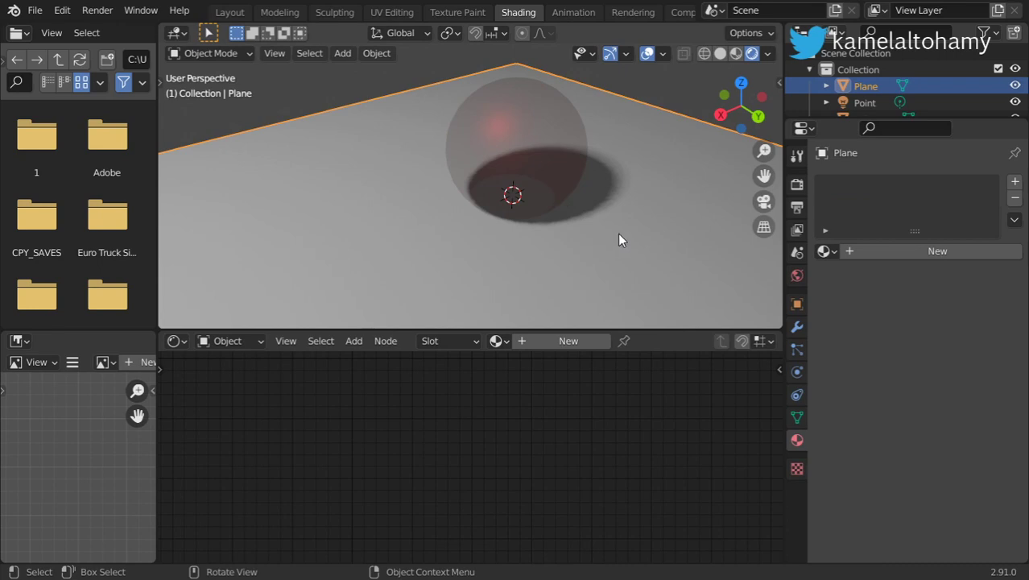
left_click(562, 179)
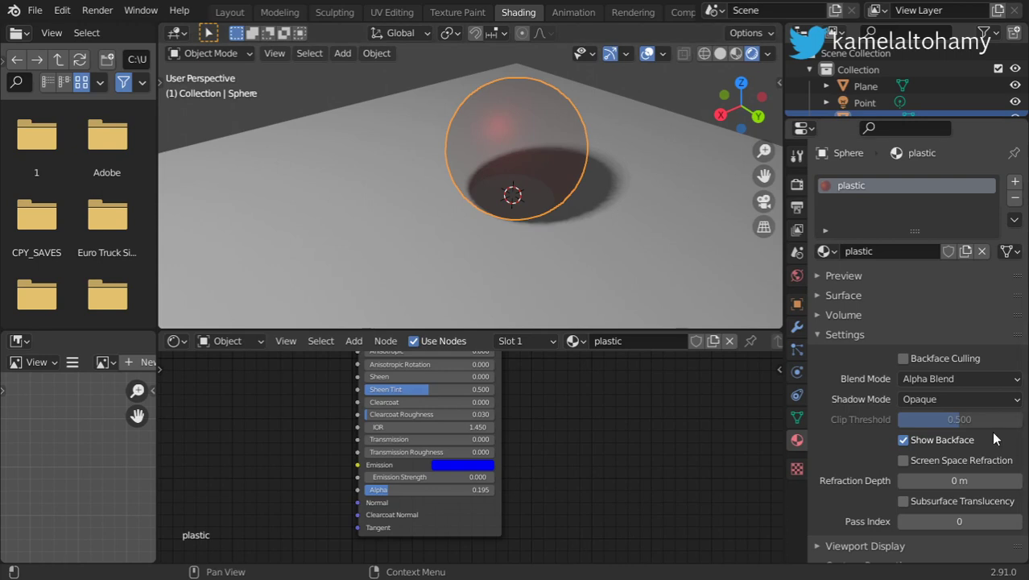
Step: Enable Screen Space Refraction and raise the plastic material's Alpha back to 1.0
left_click(904, 460)
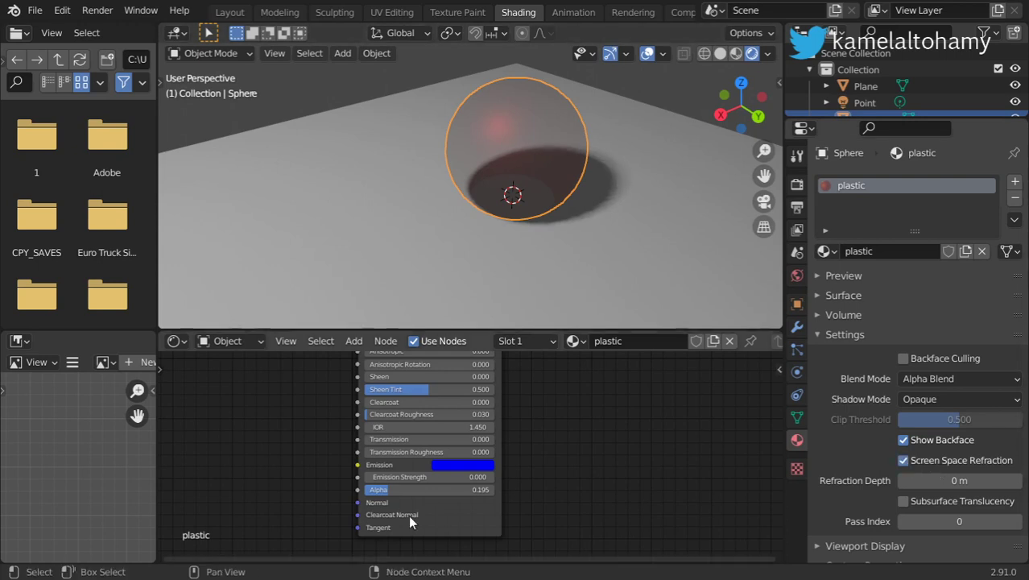
left_click_drag(398, 489, 494, 489)
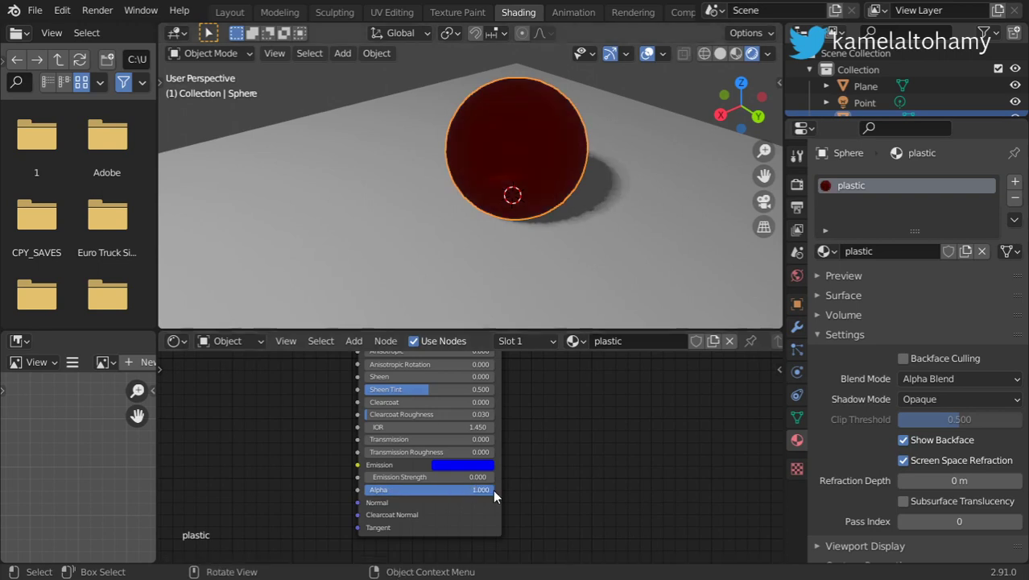
left_click(905, 462)
left_click(904, 460)
Step: Switch the viewport to Solid shading and zoom out until the point light above the plane shows
mouse_move(553, 216)
middle_mouse_down()
mouse_move(583, 217)
mouse_move(592, 229)
middle_mouse_up()
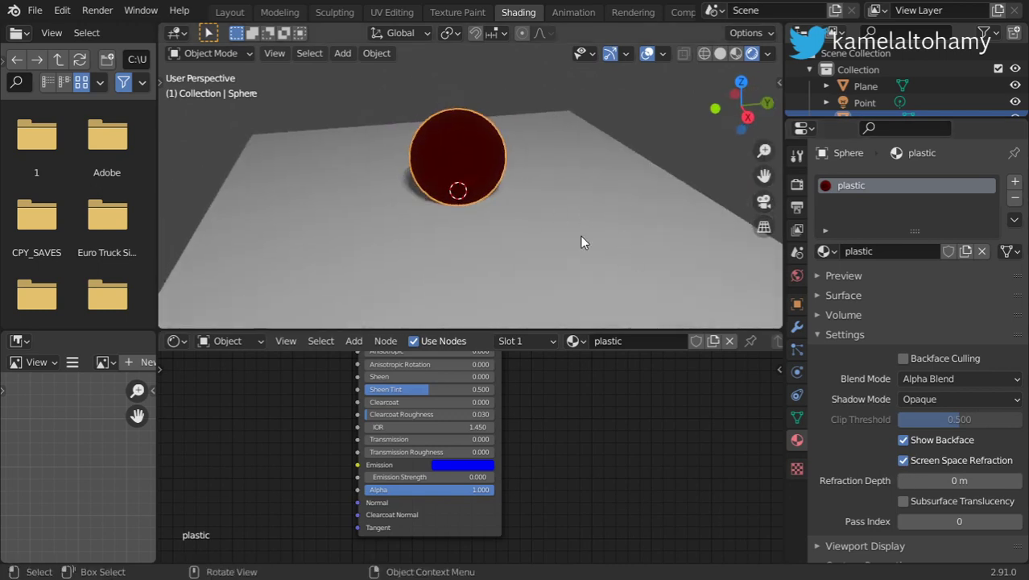
left_click(722, 53)
scroll(536, 203, "down", 3)
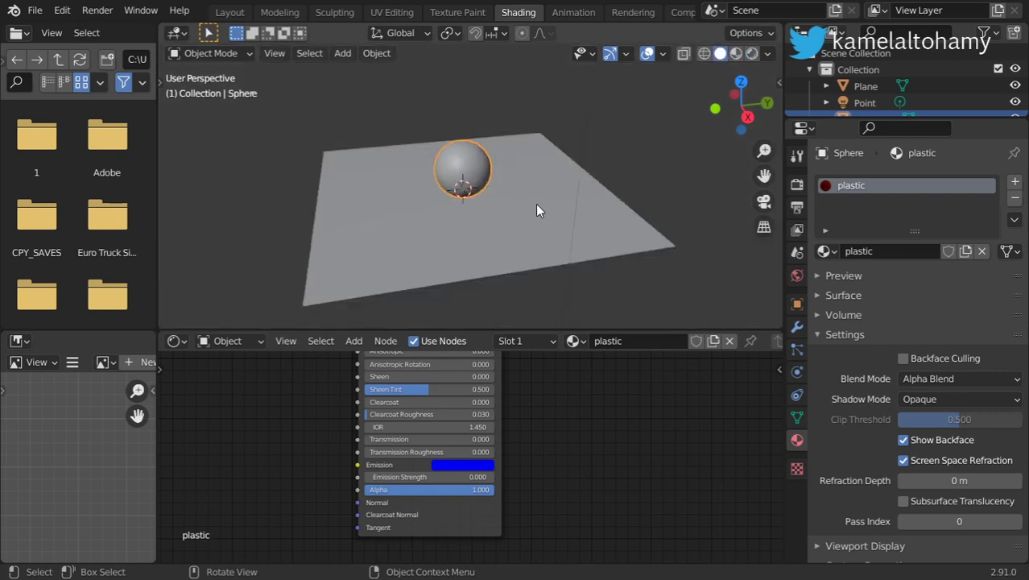
scroll(539, 178, "down", 2)
middle_click_drag(547, 221, 557, 213, "shift")
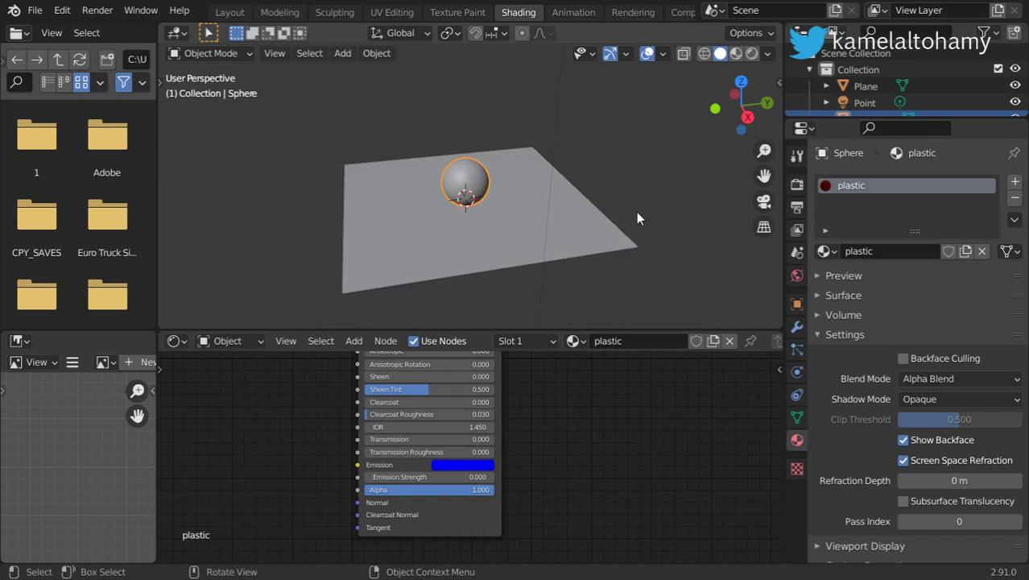
scroll(608, 139, "down", 2)
middle_click_drag(545, 96, 541, 167, "shift")
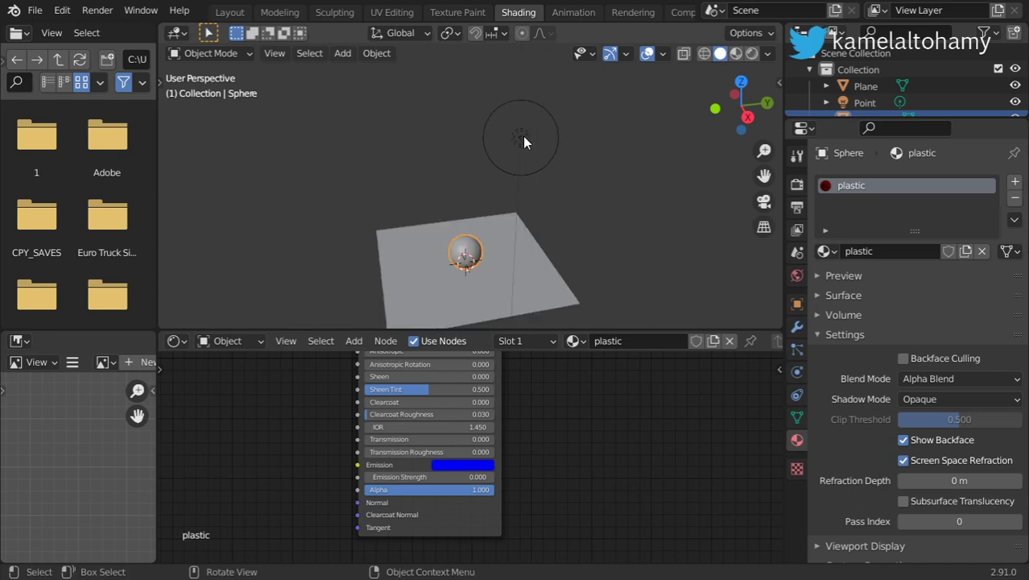
left_click(523, 136)
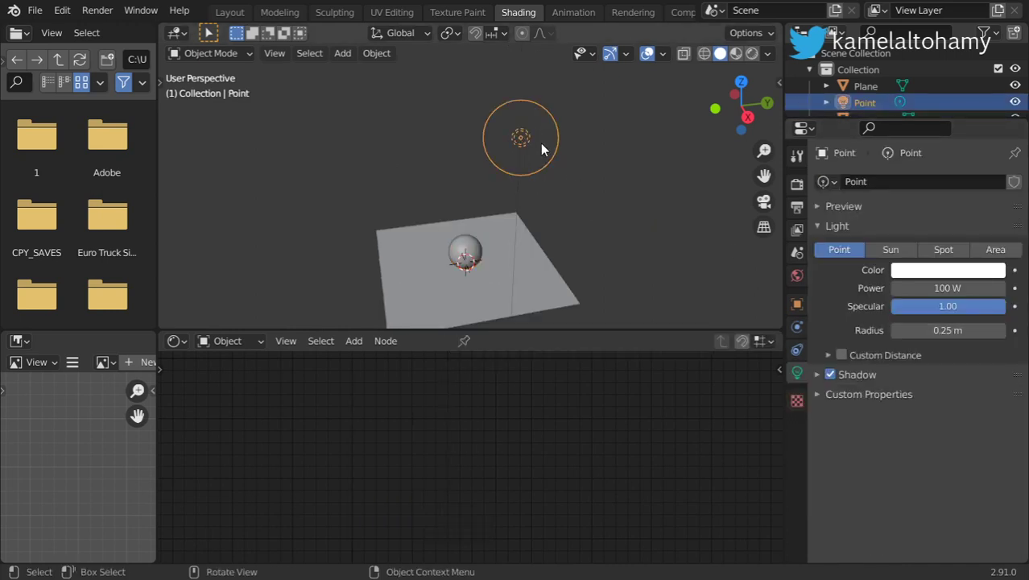
Step: Turn off the point light's Shadow and switch the viewport to Rendered shading
left_click(842, 372)
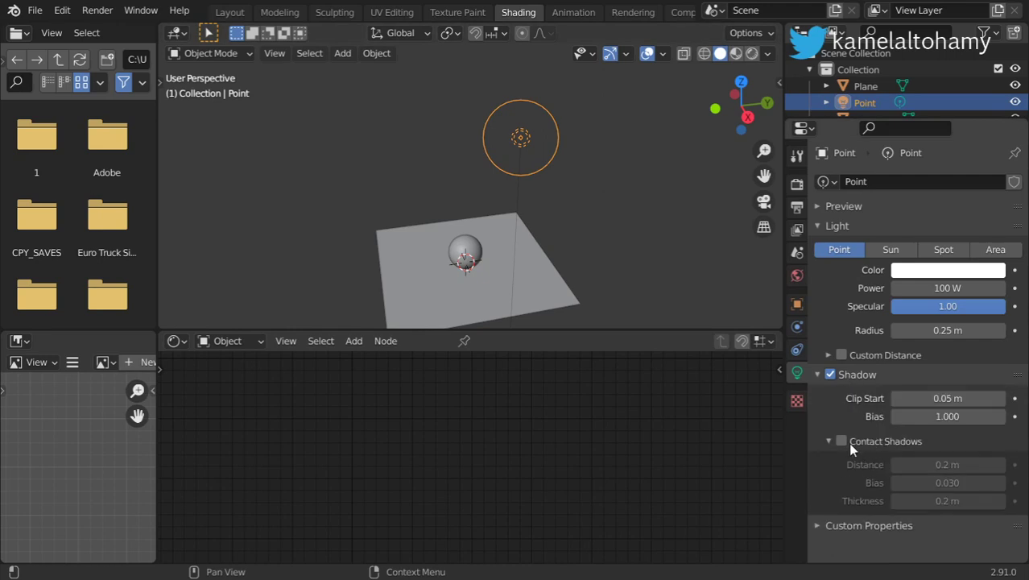
left_click(831, 375)
left_click(830, 374)
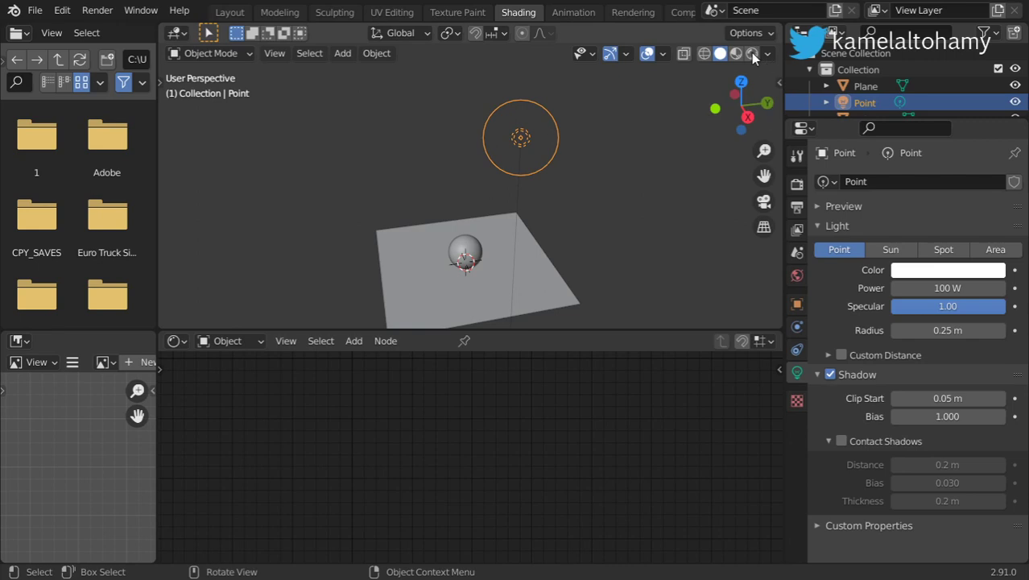
left_click(751, 53)
scroll(441, 256, "up", 3)
left_click(817, 374)
left_click(830, 374)
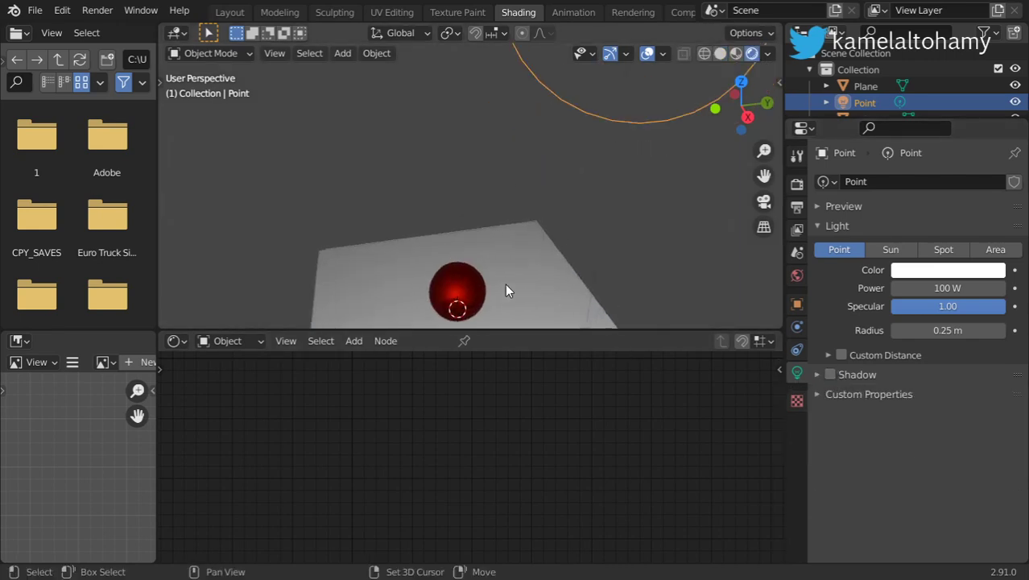
middle_click_drag(567, 258, 535, 288)
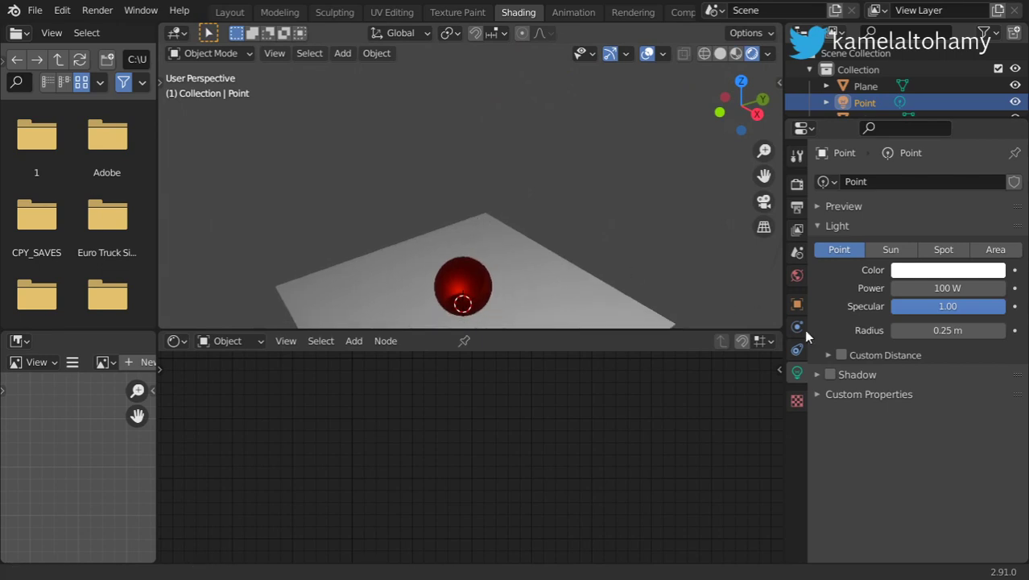
Step: Replace the sphere with a new cube scaled down to 0.1
left_click(466, 288)
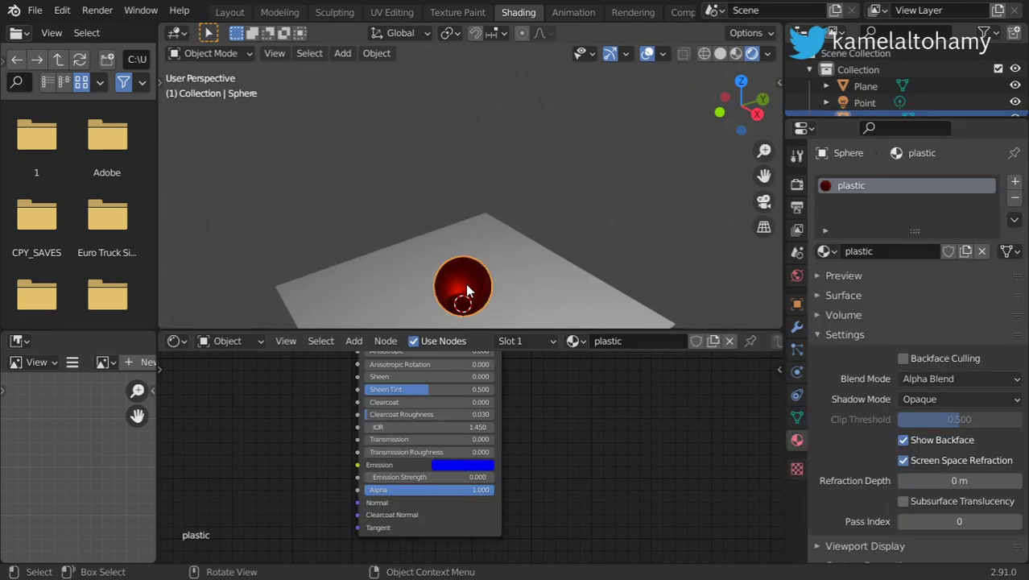
key("x")
left_click(465, 285)
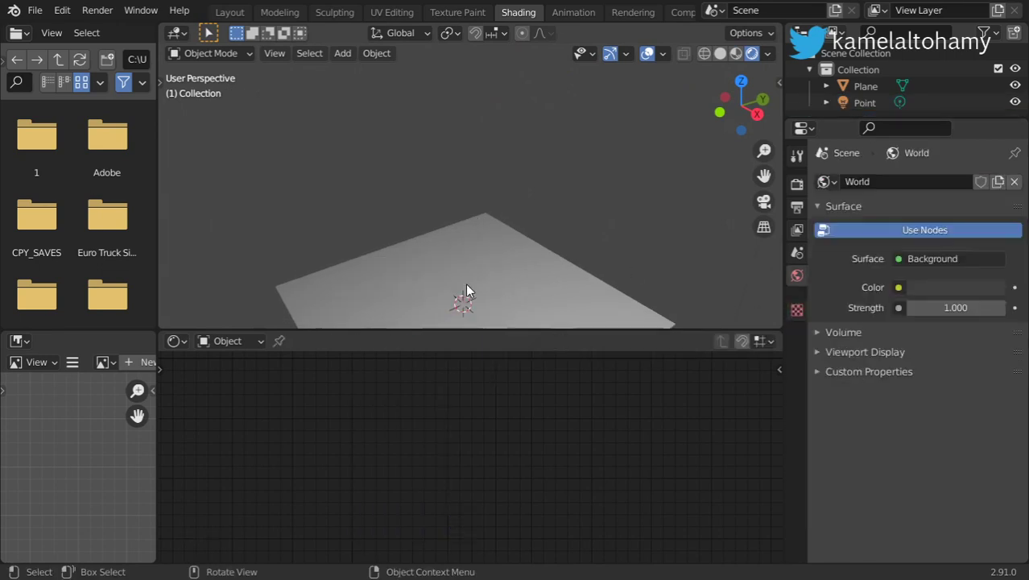
key("shift+a")
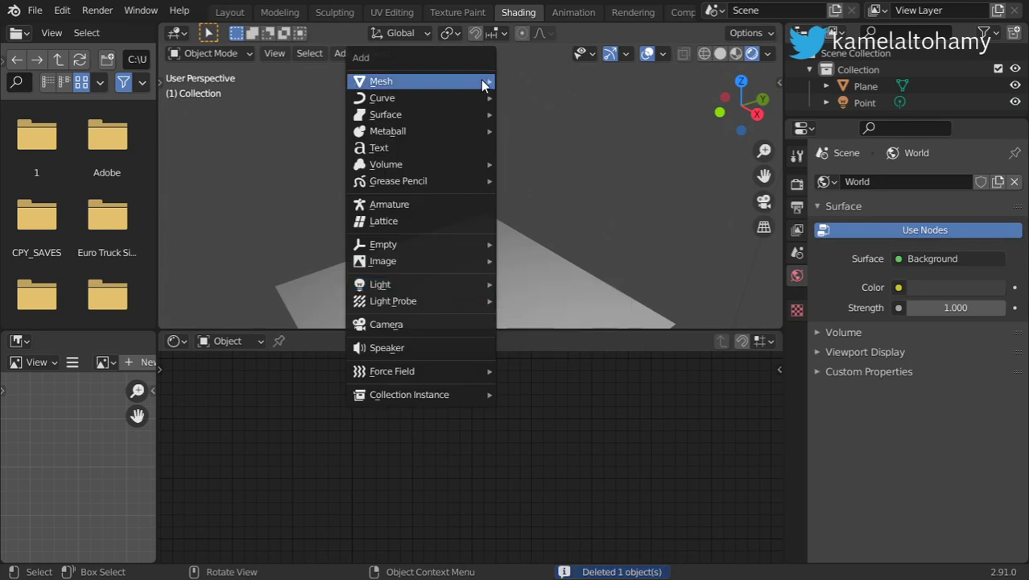
mouse_move(419, 81)
left_click(517, 98)
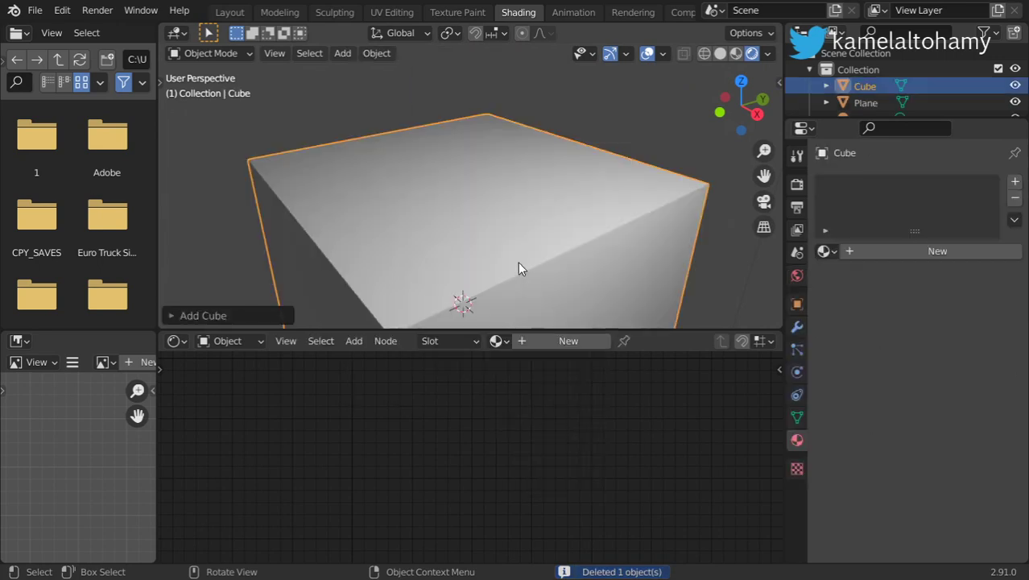
scroll(520, 258, "down", 3)
type("s.1")
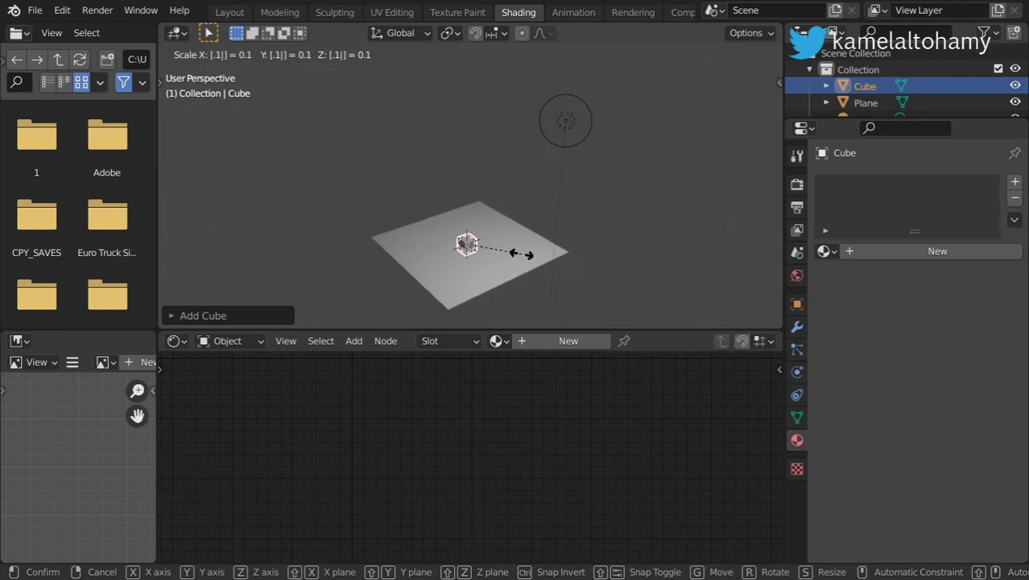
key("Return")
Step: Give the cube a new material with a yellow base colour and Metallic 1.0
left_click(918, 250)
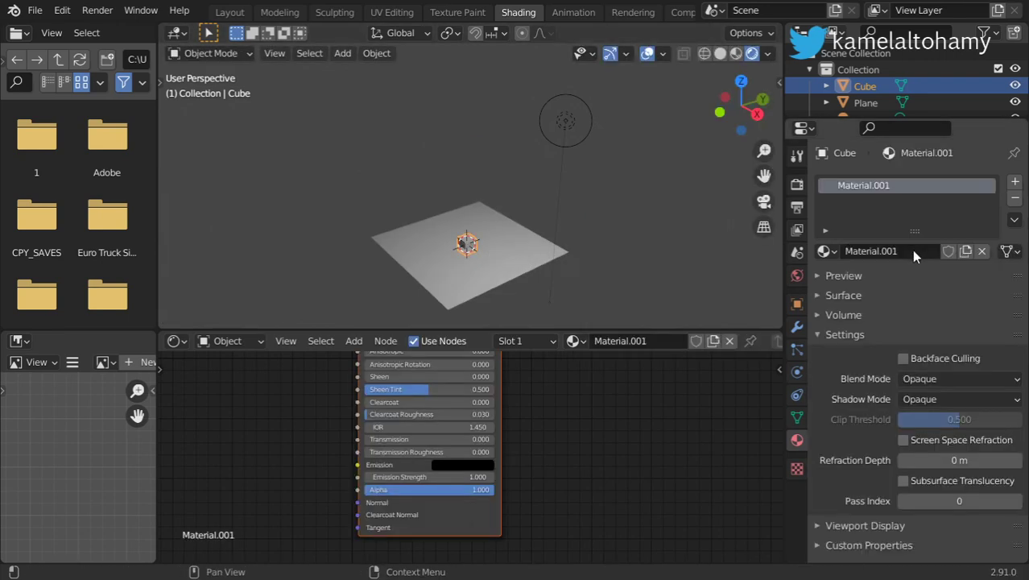
left_click(849, 296)
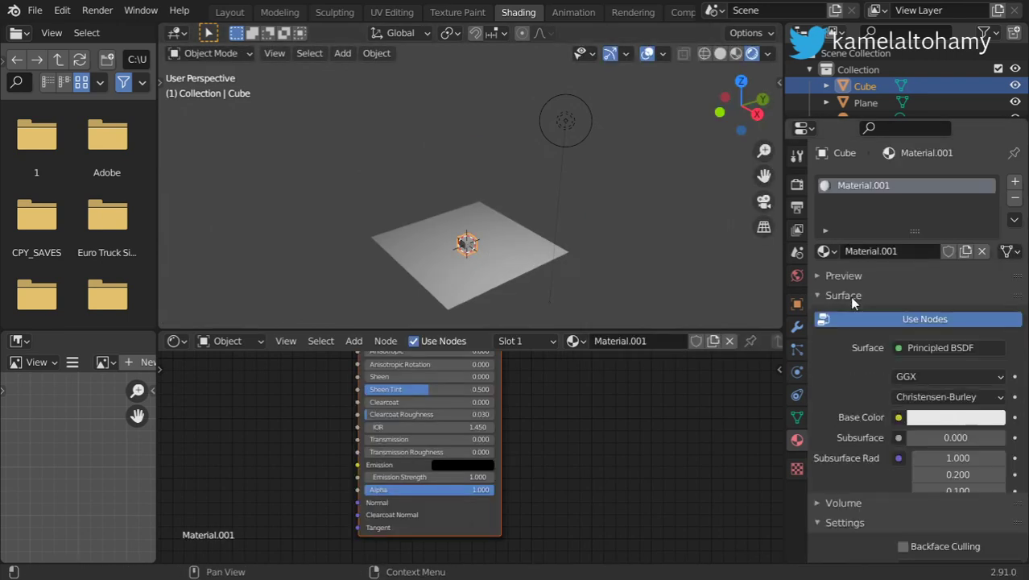
left_click(947, 417)
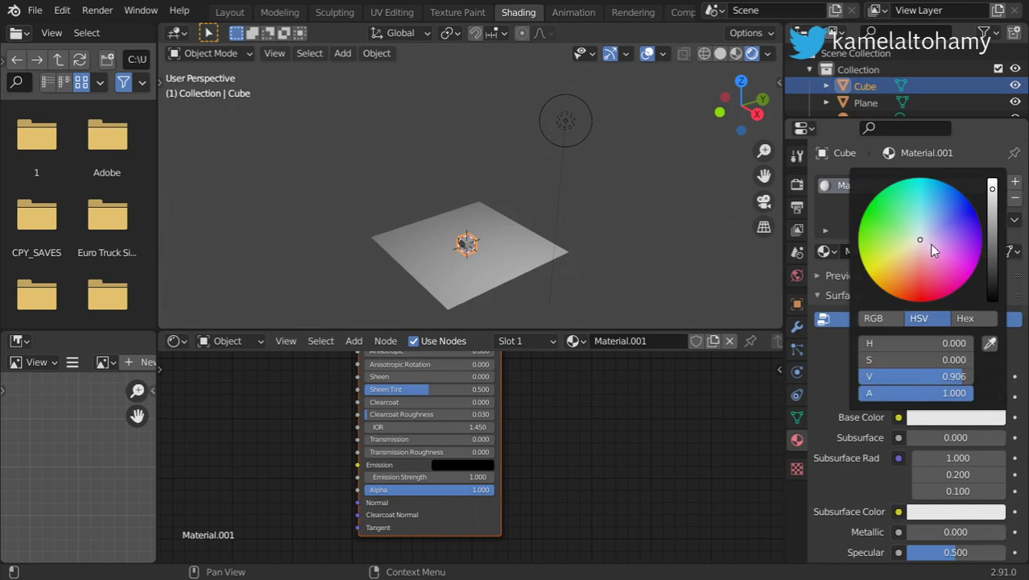
left_click(878, 270)
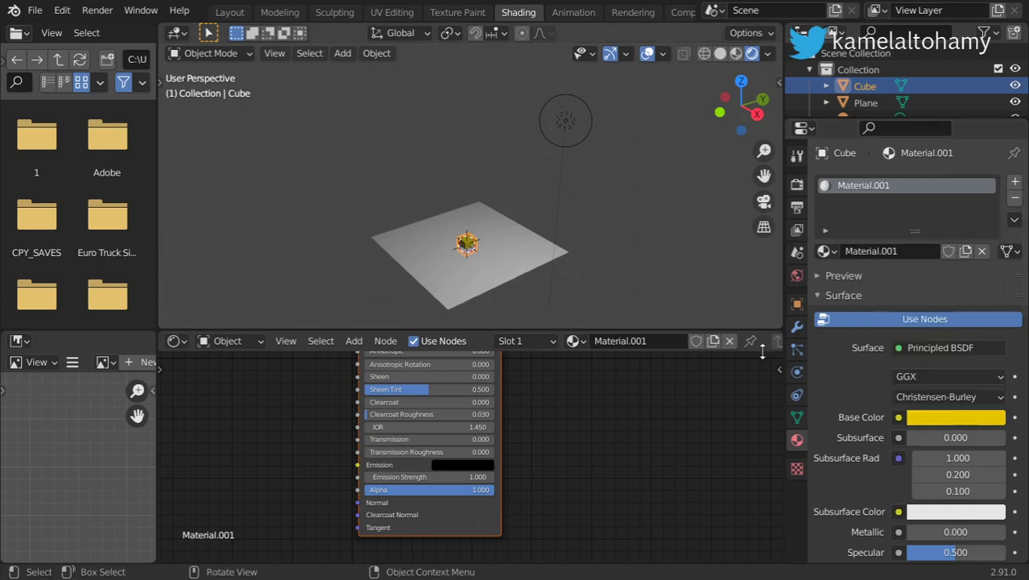
scroll(949, 494, "down", 3)
left_click_drag(922, 475, 1005, 474)
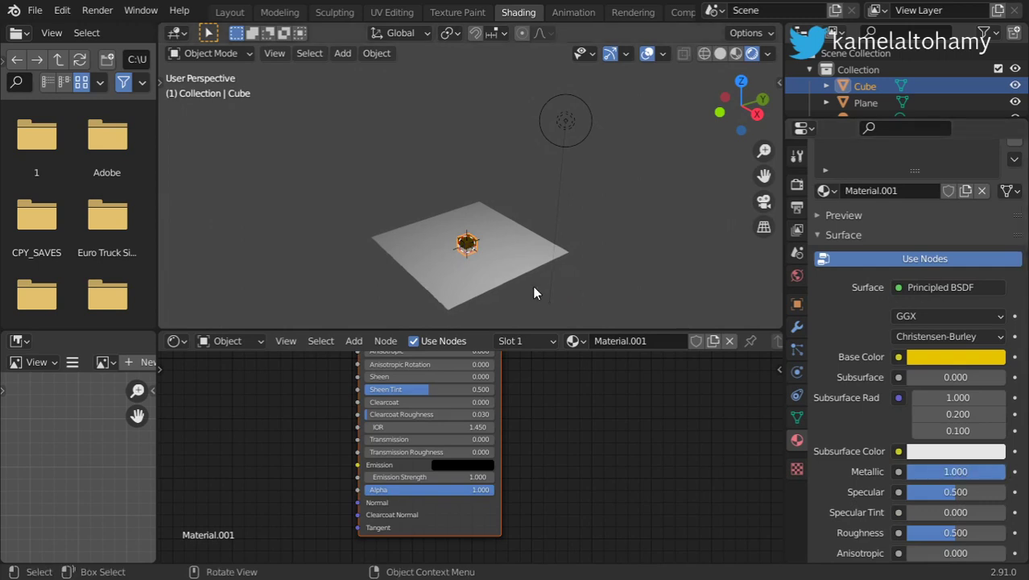
scroll(477, 239, "up", 3)
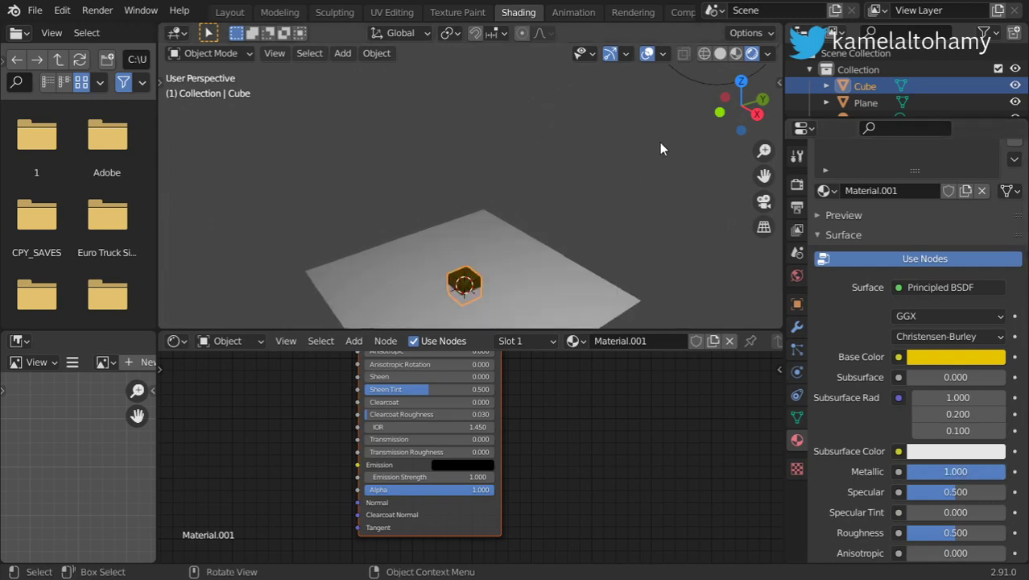
Step: Set the point light's Power to 500 W
left_click(830, 375)
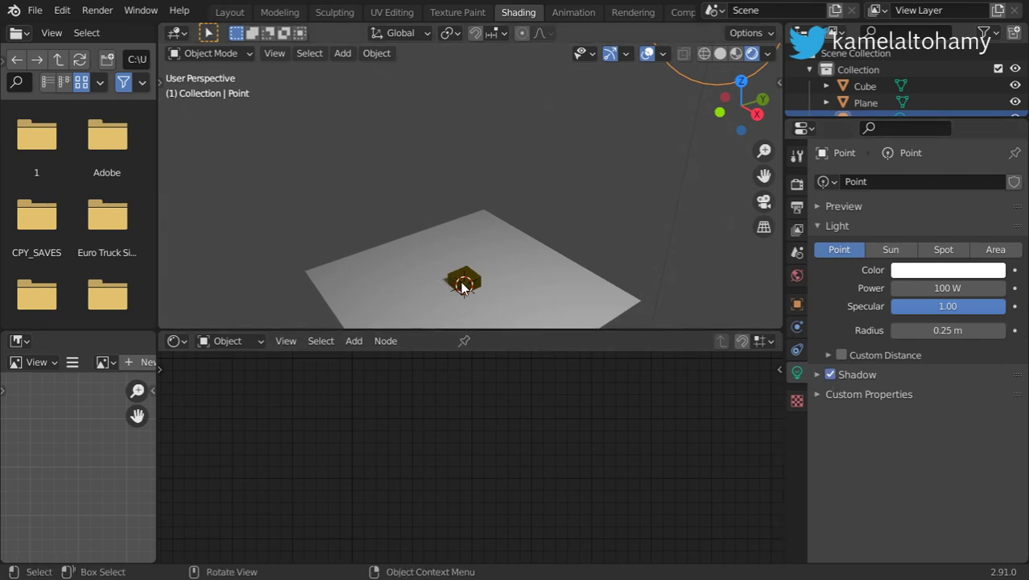
scroll(466, 281, "up", 5)
scroll(468, 281, "down", 4)
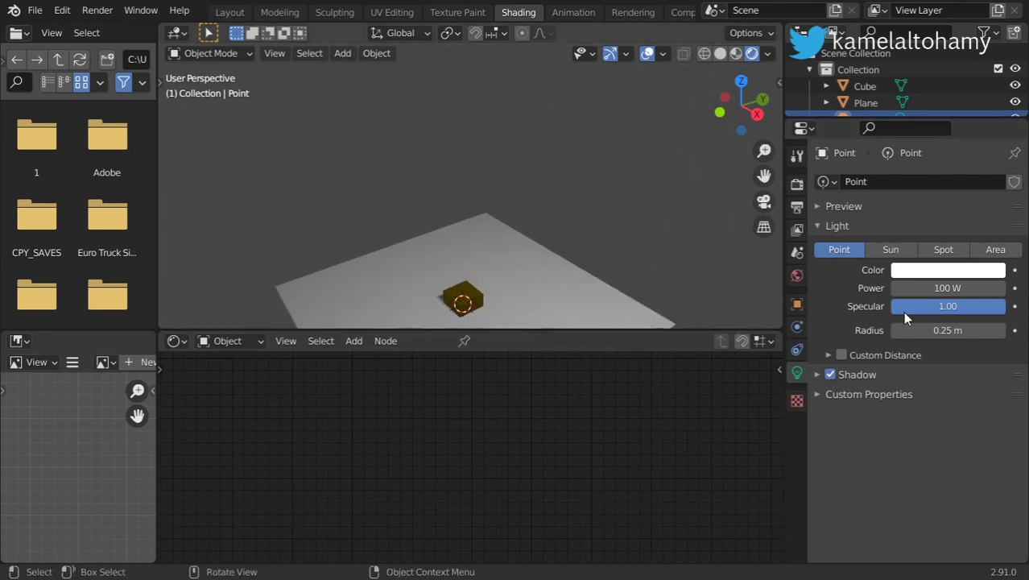
left_click(944, 288)
type("500")
key("Return")
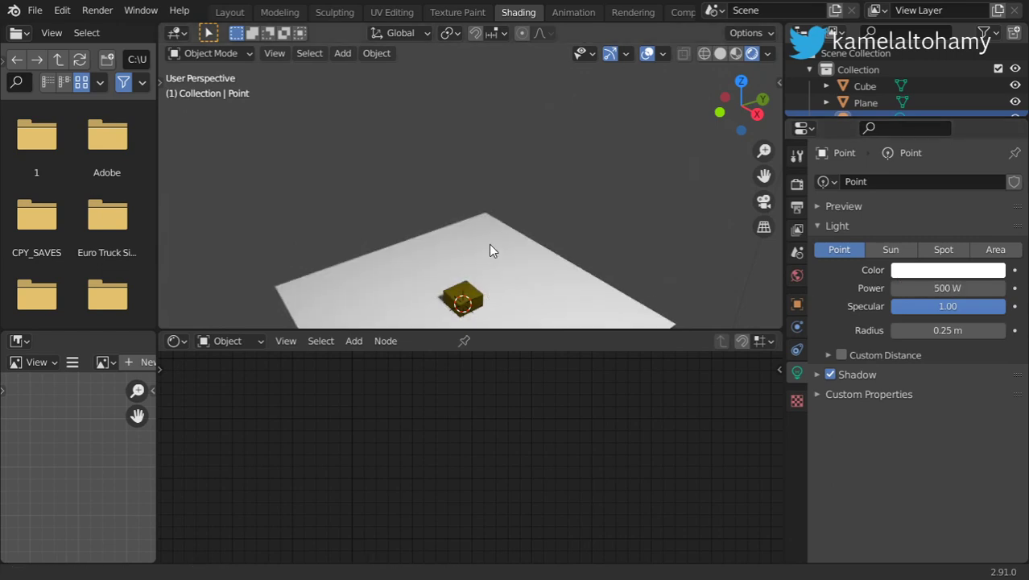
Step: Move the yellow cube up along Z so it rests on top of the plane
scroll(489, 248, "up", 2)
scroll(469, 252, "up", 1)
scroll(470, 252, "up", 2)
mouse_move(476, 262)
middle_mouse_down()
mouse_move(504, 257)
mouse_move(475, 247)
middle_mouse_up()
scroll(476, 245, "down", 2)
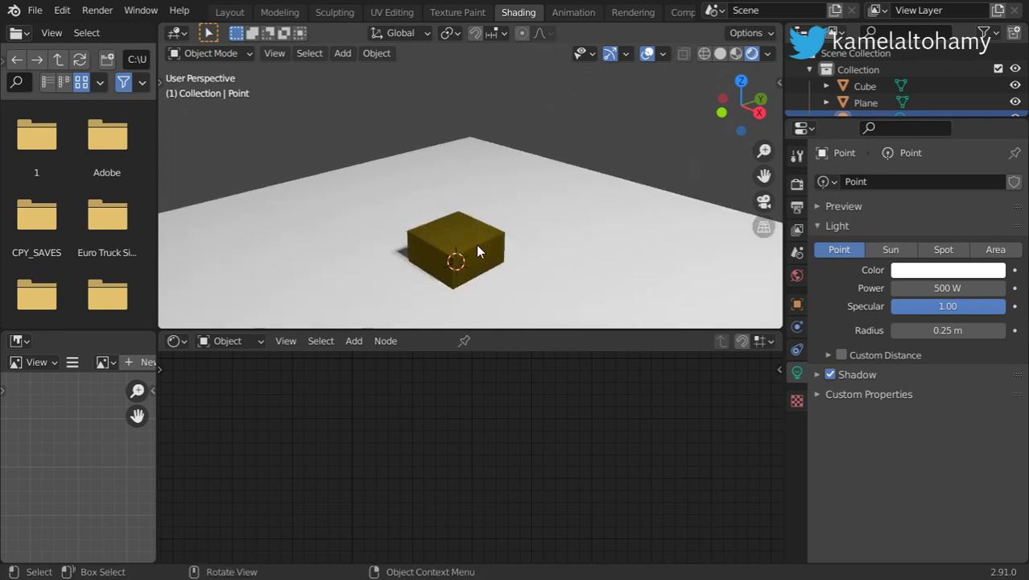
left_click(476, 247)
key("g")
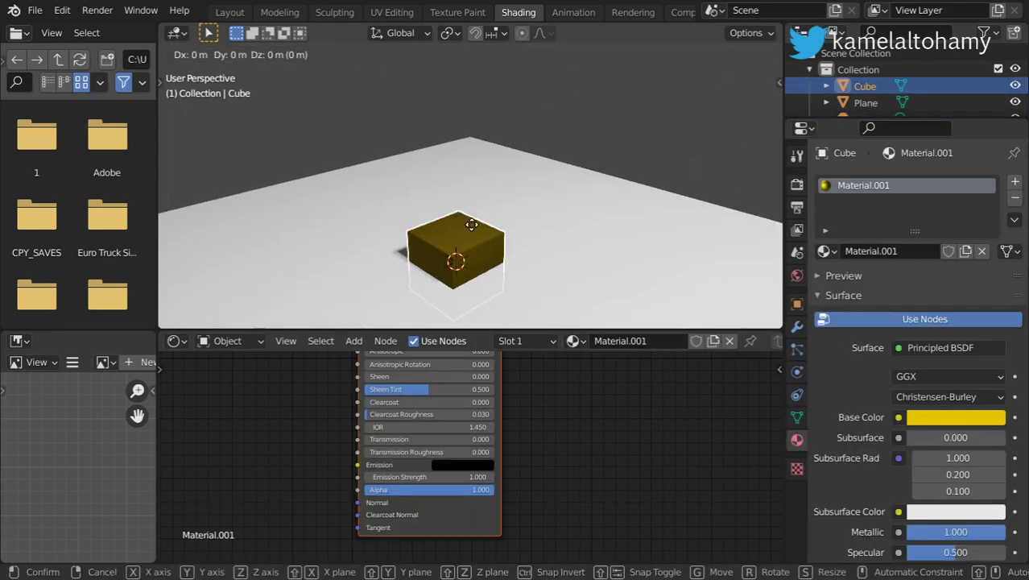
key("z")
left_click(475, 201)
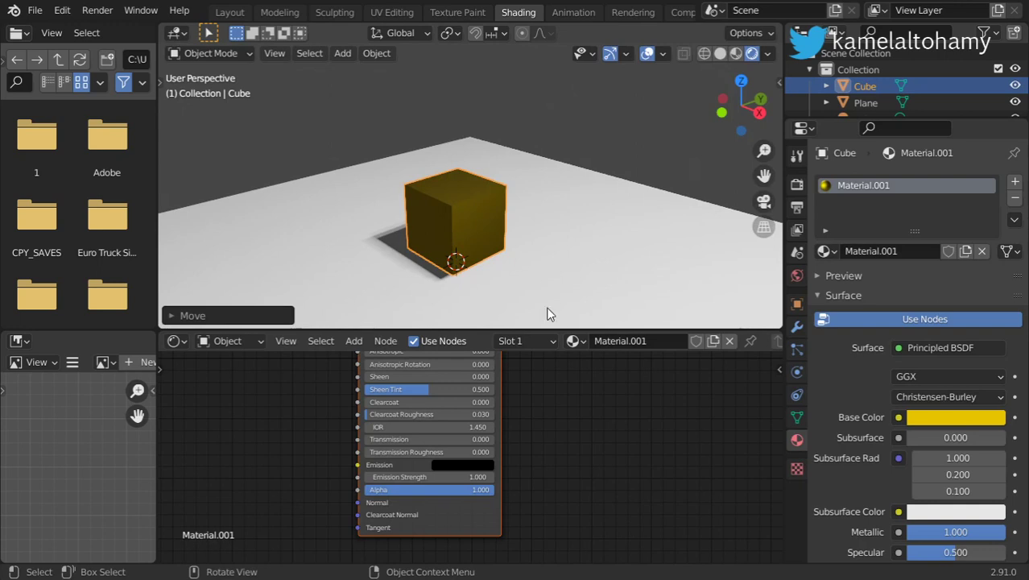
scroll(865, 108, "down", 1)
left_click(865, 100)
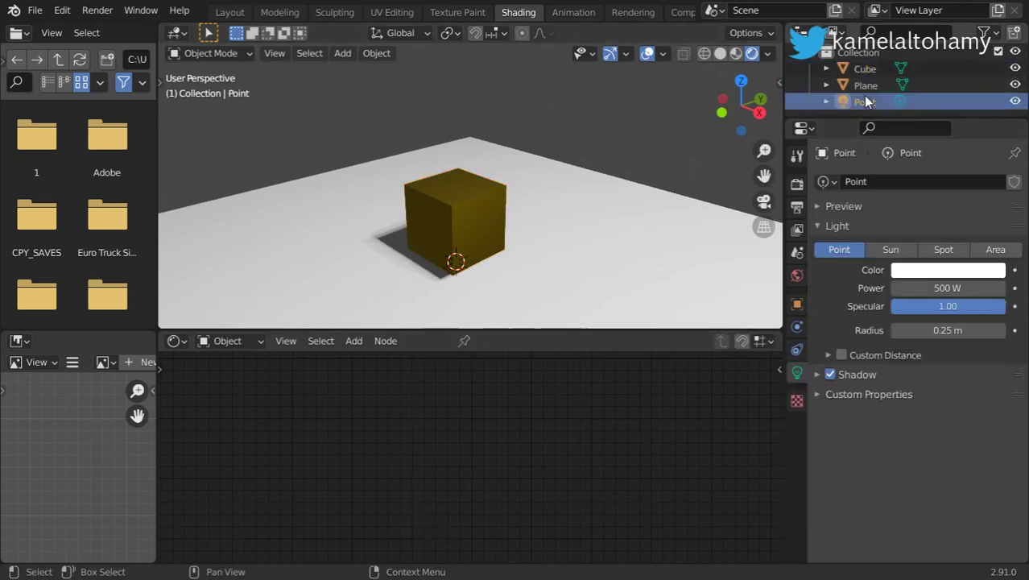
Step: Enable Contact Shadows on the point light (distance 0.2 m, bias 0.030, thickness 0.2 m)
left_click(863, 376)
left_click(840, 442)
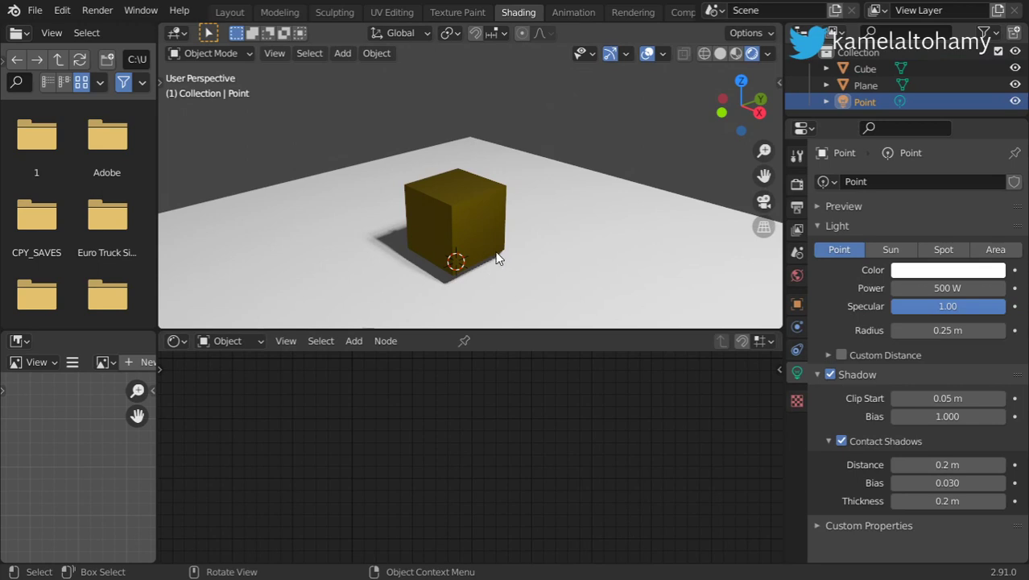
left_click(841, 440)
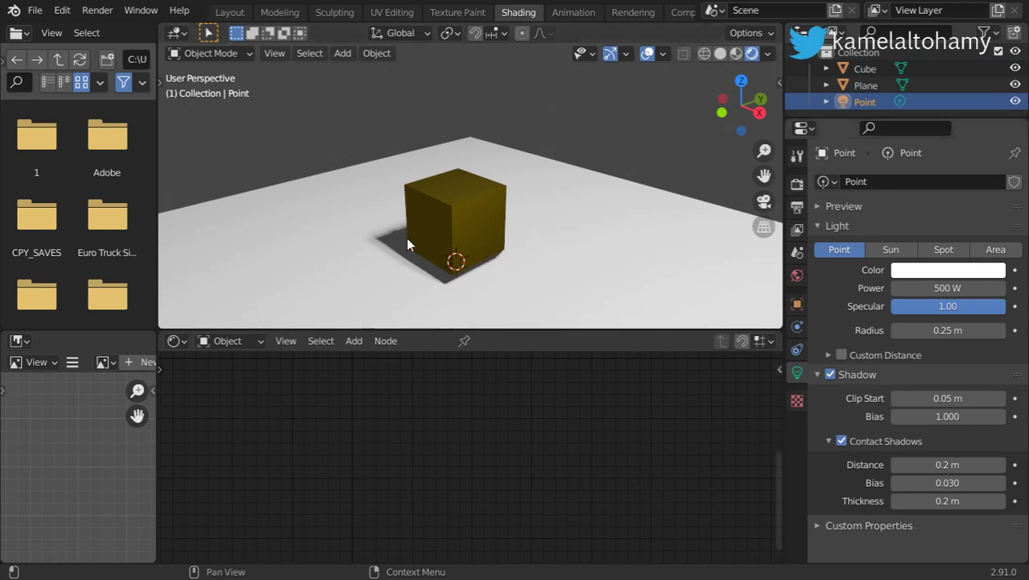
scroll(500, 263, "up", 2)
scroll(499, 263, "up", 2)
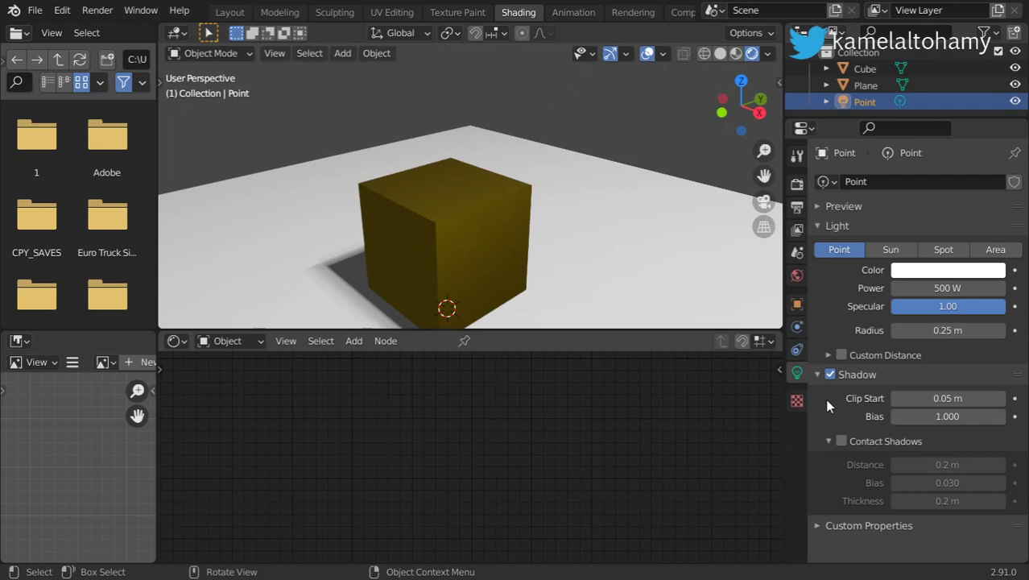
left_click(841, 440)
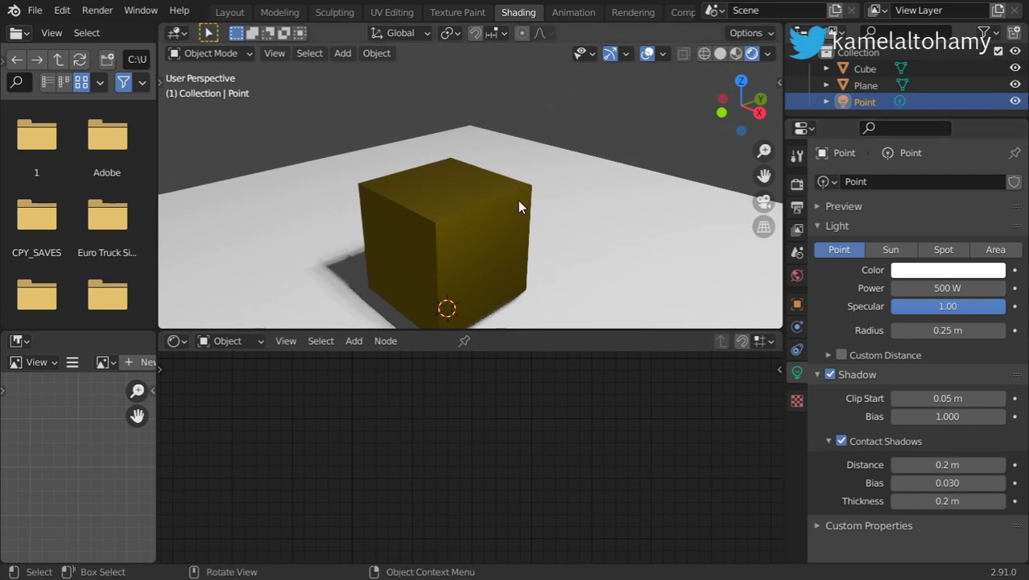
middle_click_drag(455, 227, 409, 204)
middle_click_drag(551, 256, 500, 184, "shift")
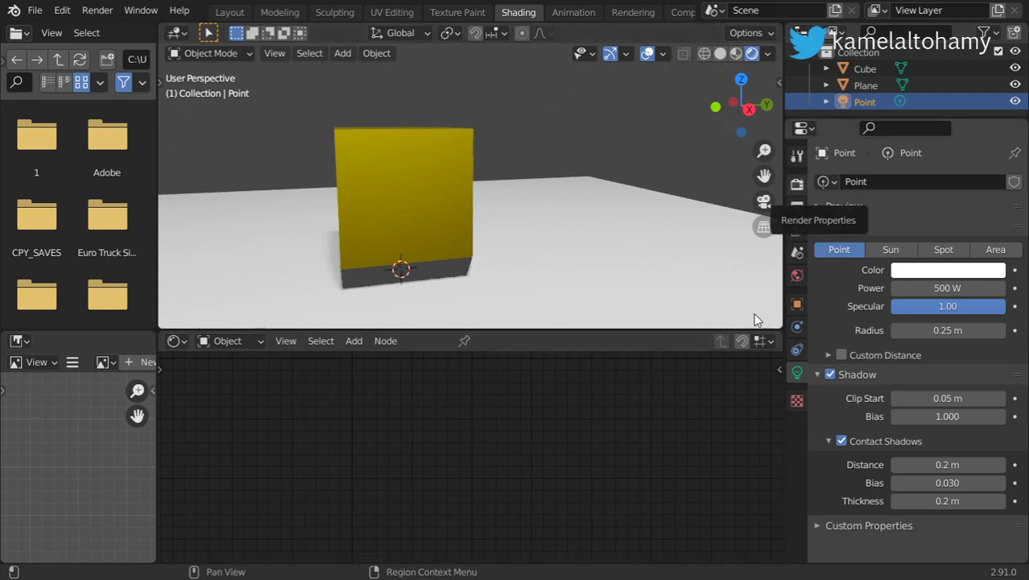
Step: Turn on High Bitdepth for Eevee shadows and set Cube Size to 2048 px
left_click(798, 157)
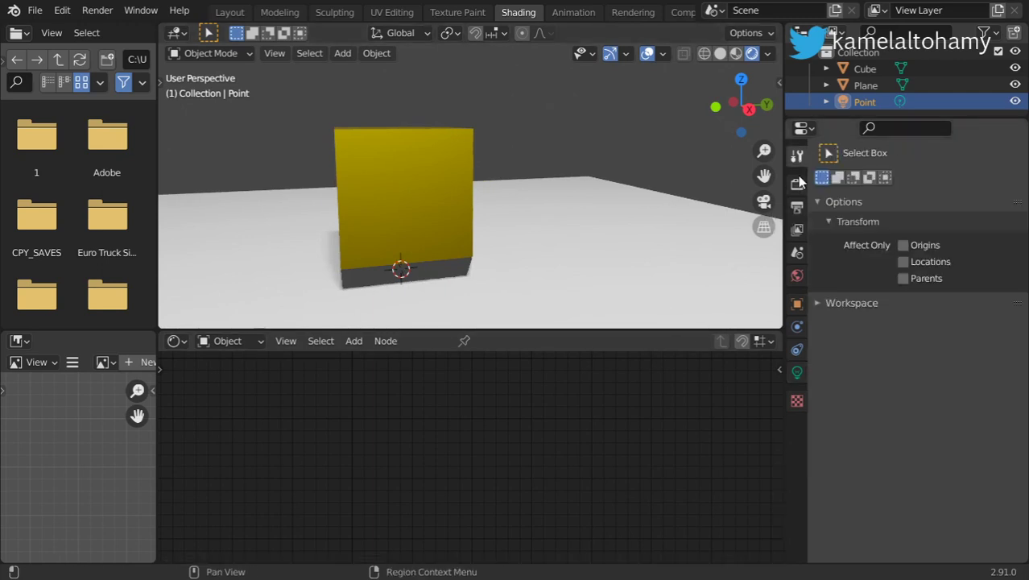
left_click(797, 183)
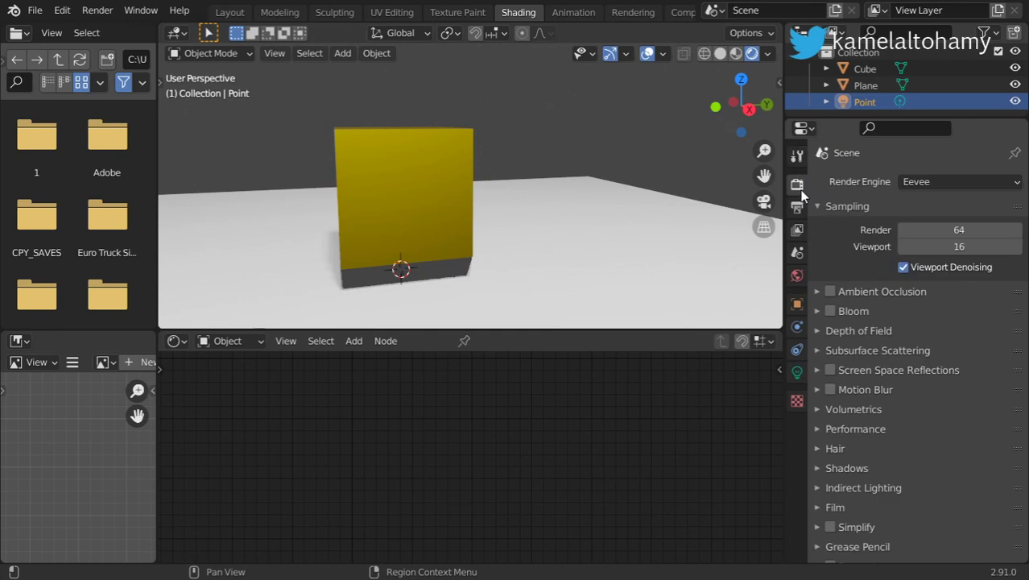
left_click(857, 466)
scroll(857, 466, "down", 2)
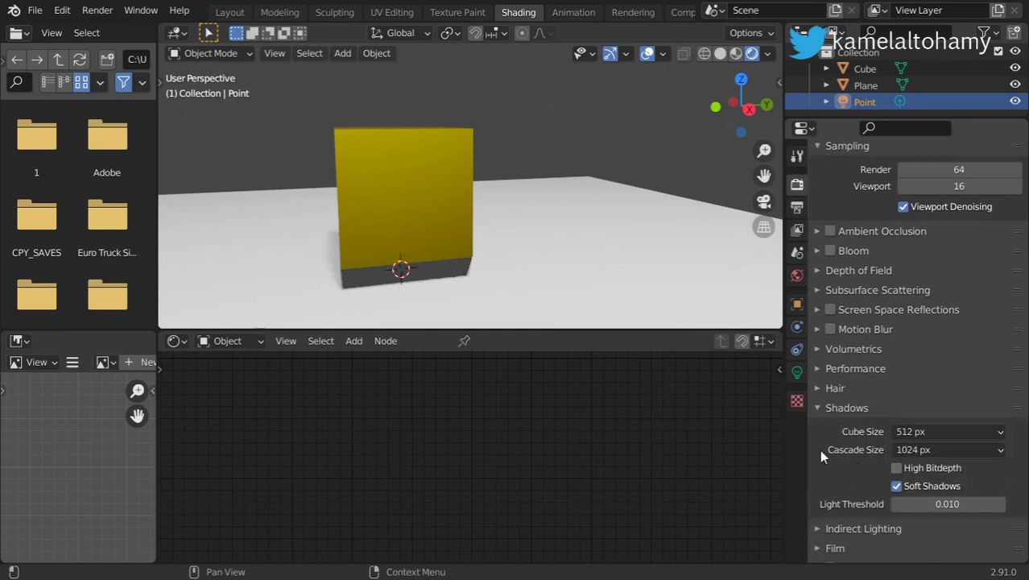
middle_click_drag(524, 306, 576, 286)
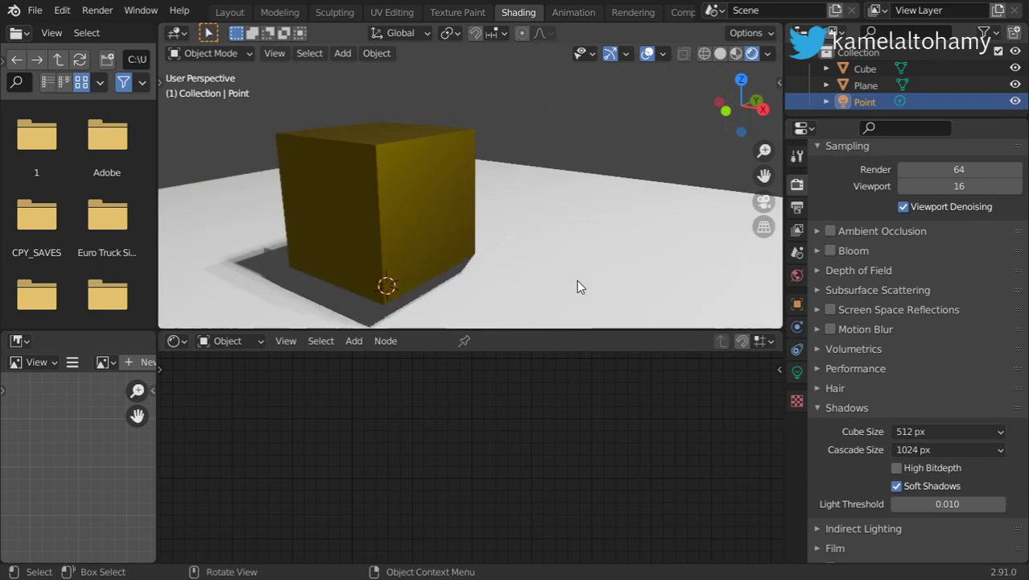
left_click(897, 468)
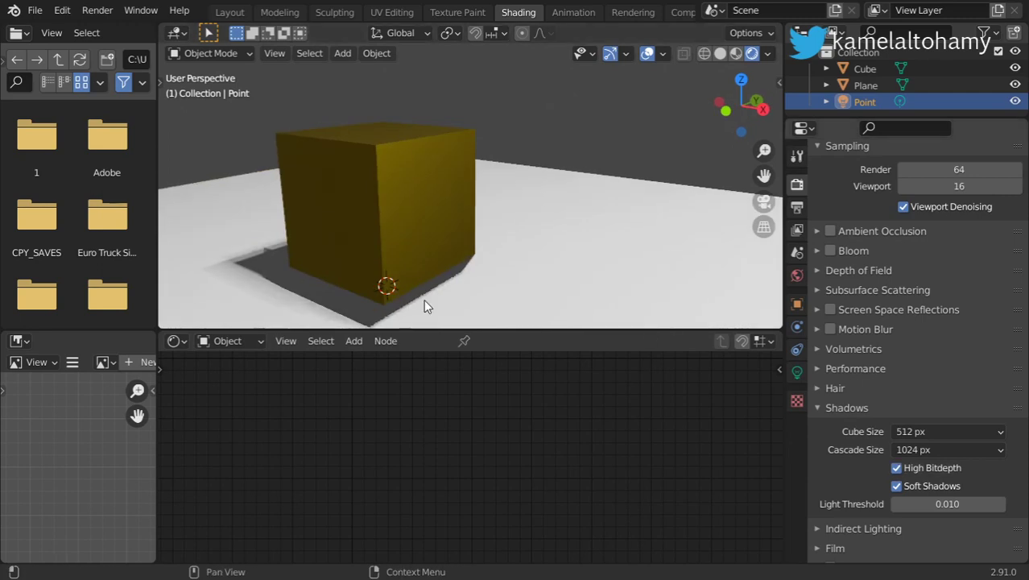
left_click(928, 431)
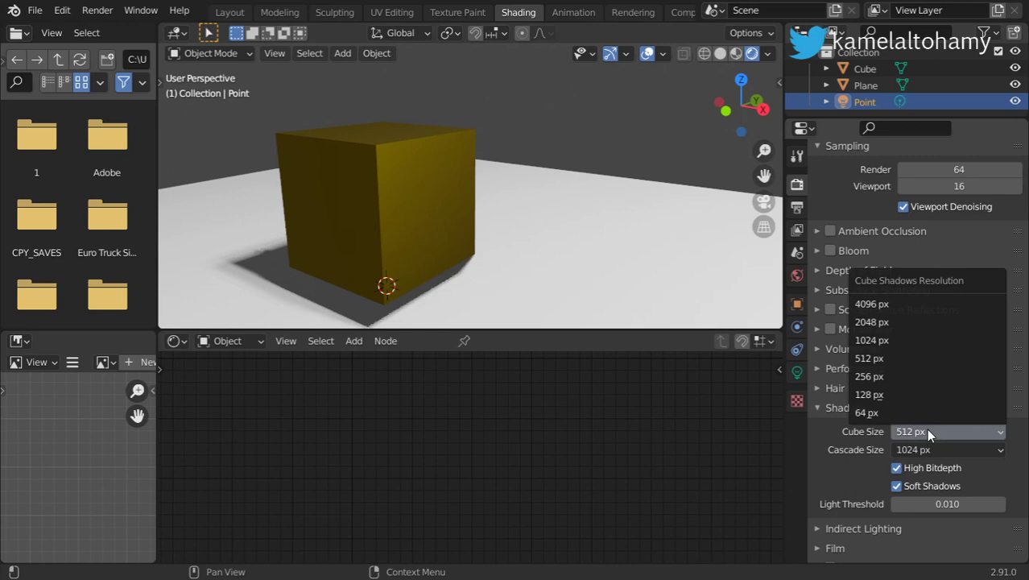
left_click(873, 322)
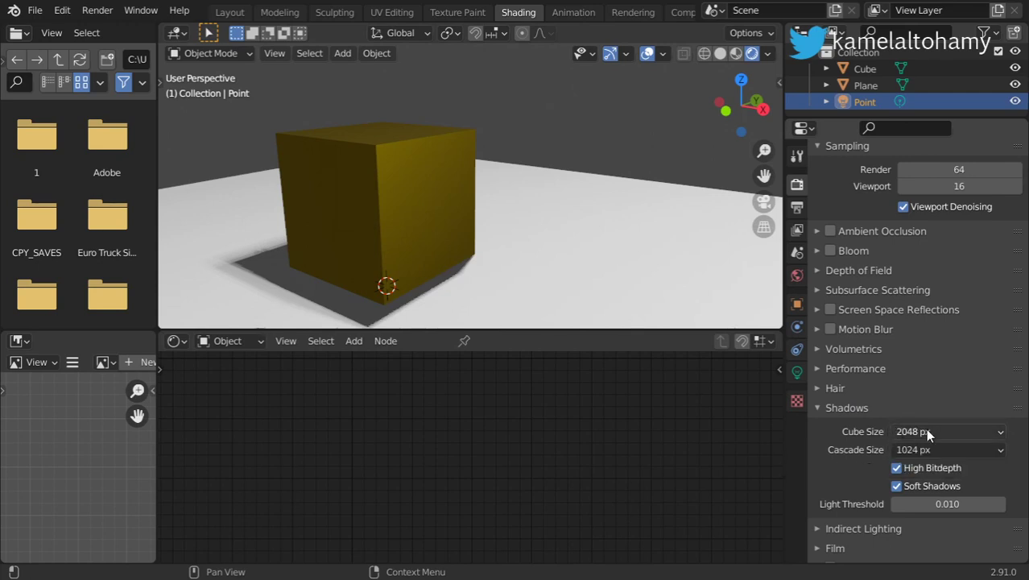
Step: Keep Soft Shadows on and collapse the Shadows and Sampling panels
left_click(928, 434)
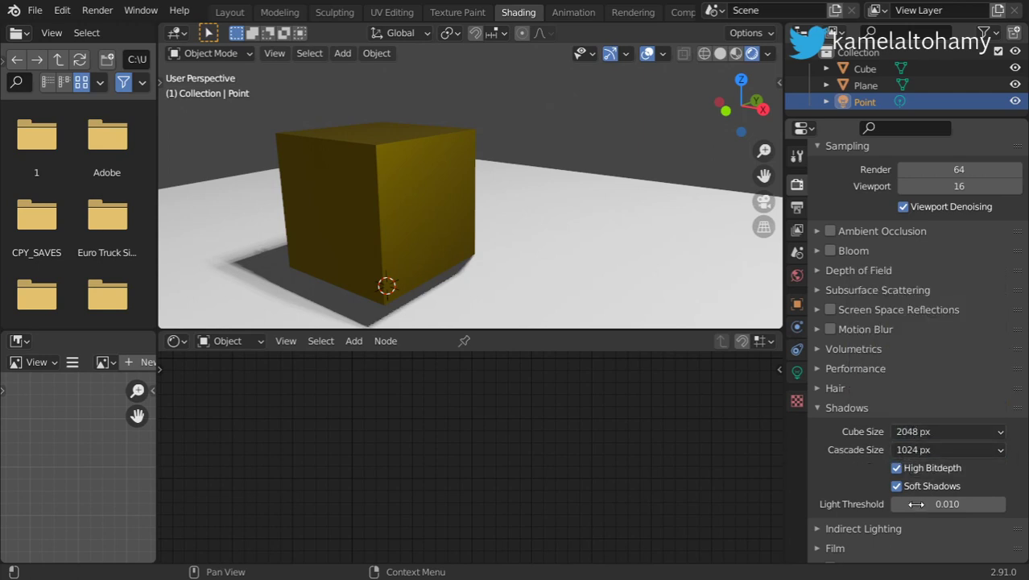
left_click(897, 486)
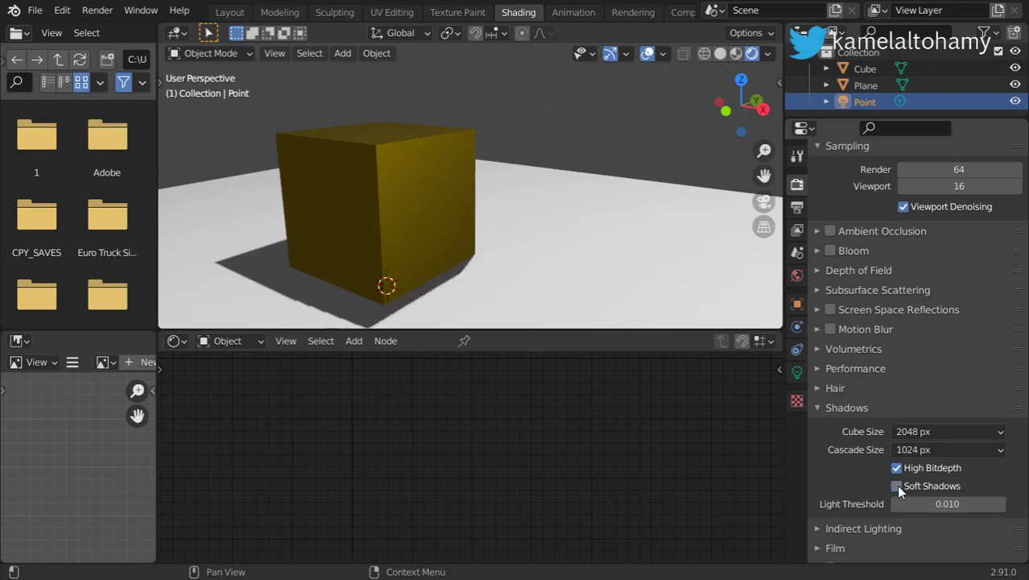
left_click(896, 486)
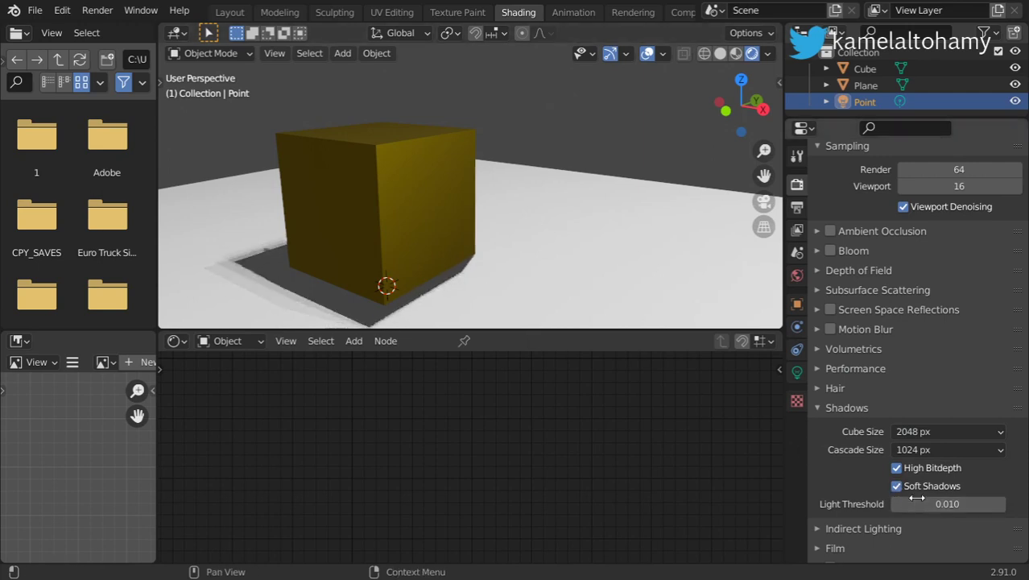
left_click(860, 410)
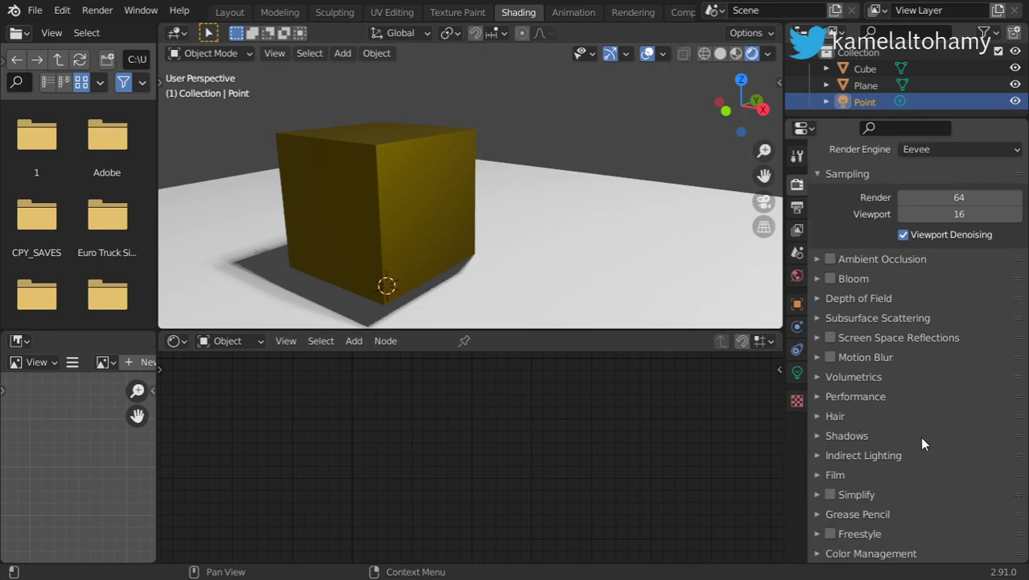
scroll(919, 437, "up", 2)
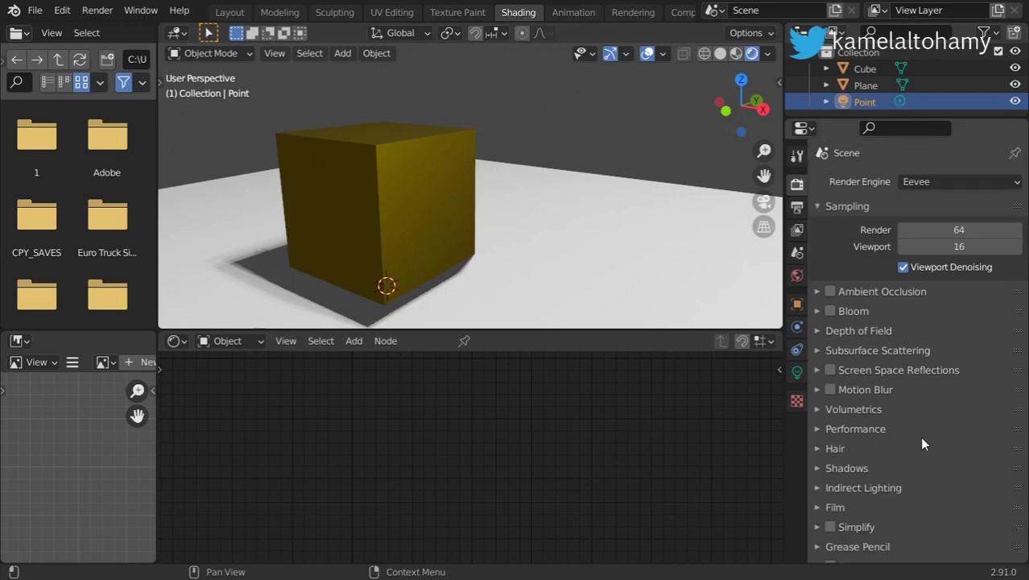
left_click(836, 205)
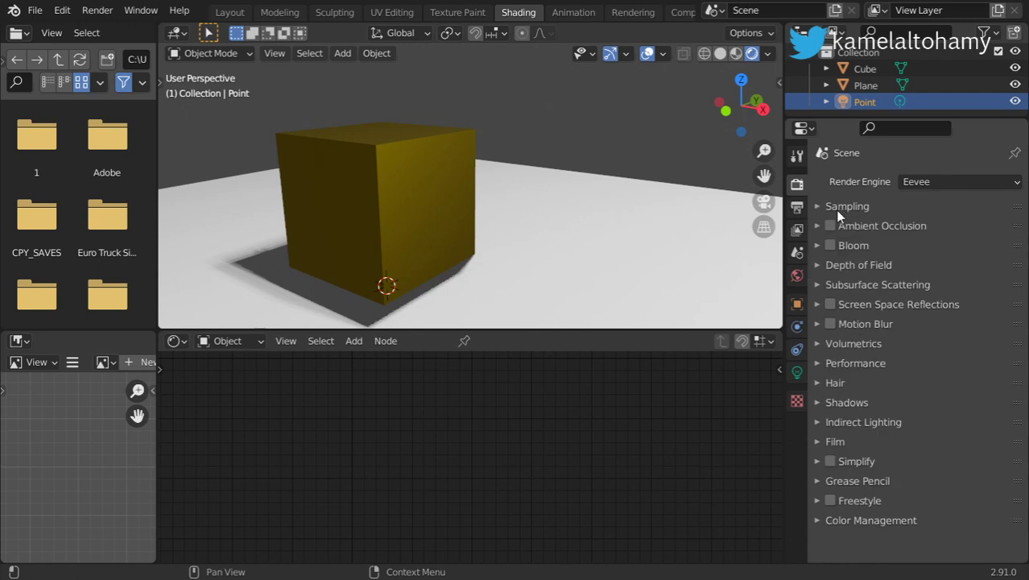